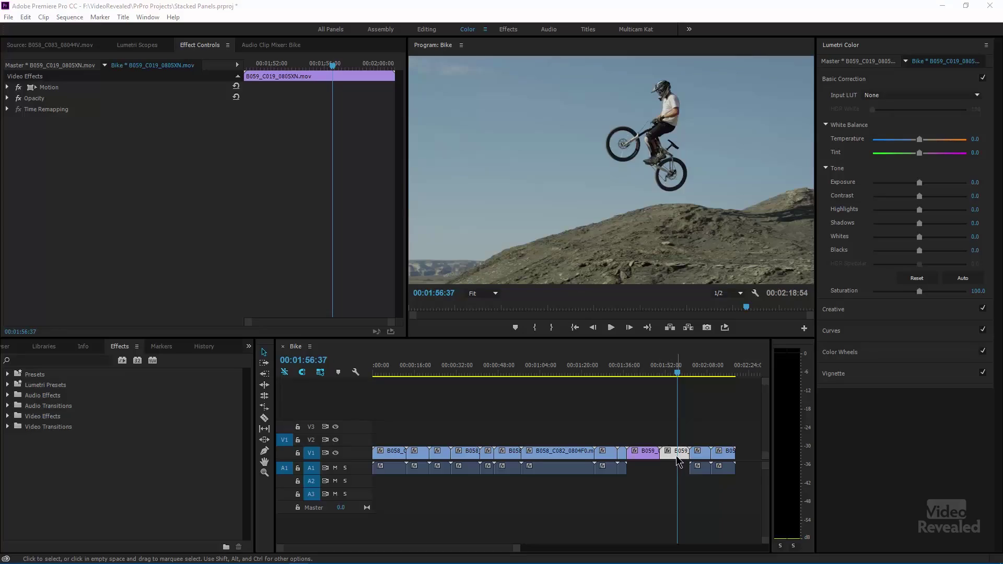
# Switch to the Editing workspace and bring up the Effect Controls panel.
pyautogui.click(676, 456)
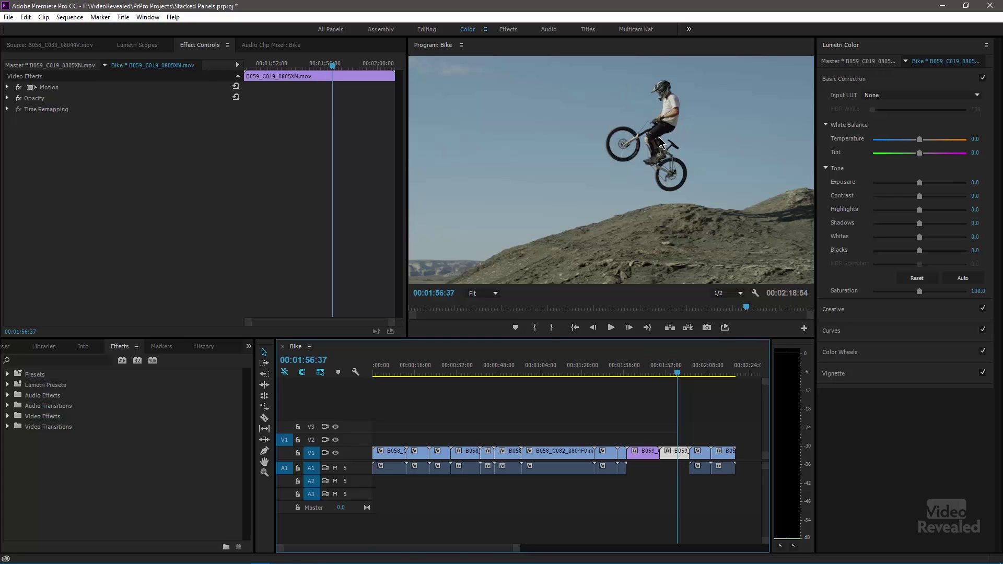
pyautogui.click(214, 51)
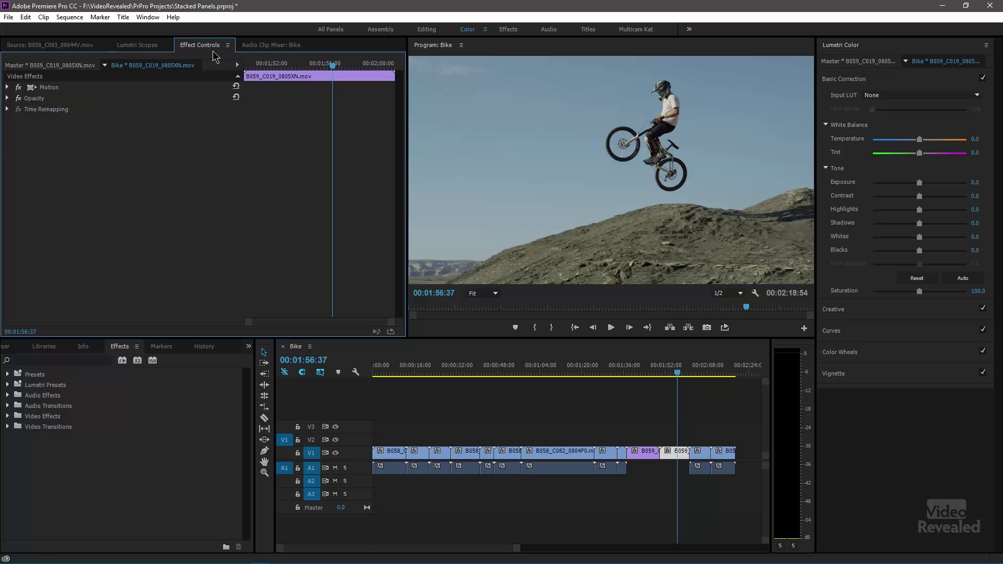
pyautogui.click(425, 30)
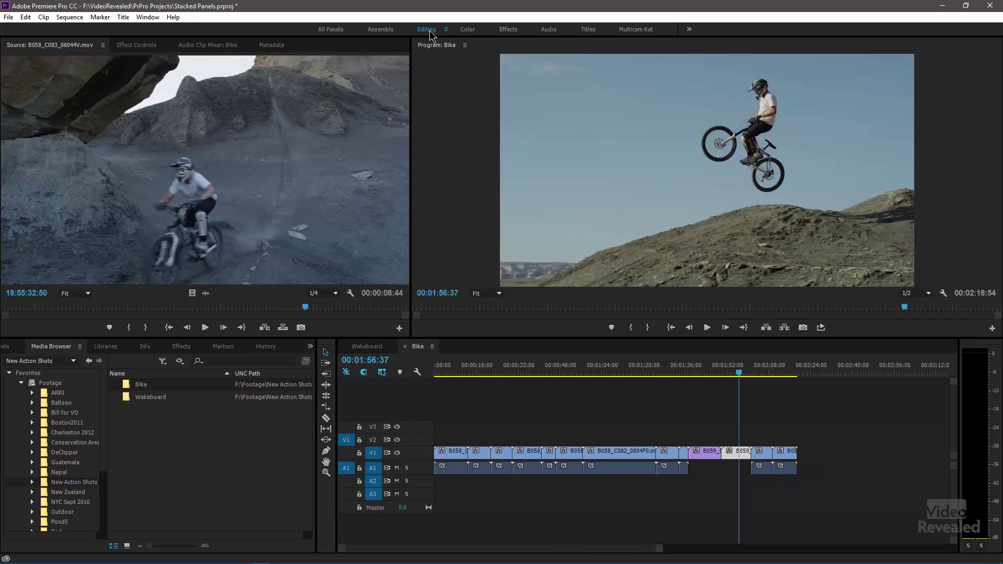
pyautogui.click(132, 46)
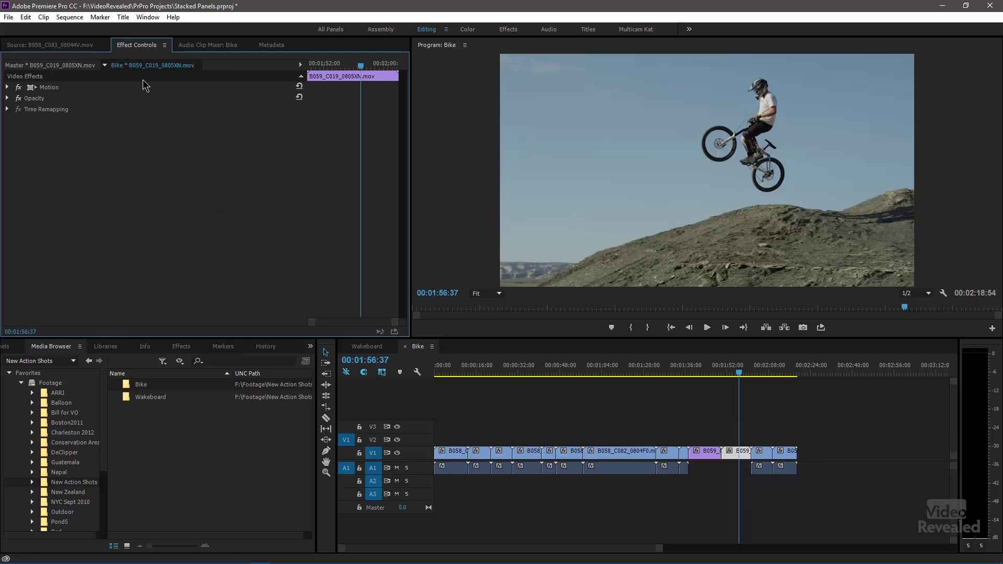
# Select bike clip B059_C019_0805XN.mov and toggle the Effect Controls timeline view.
pyautogui.click(728, 437)
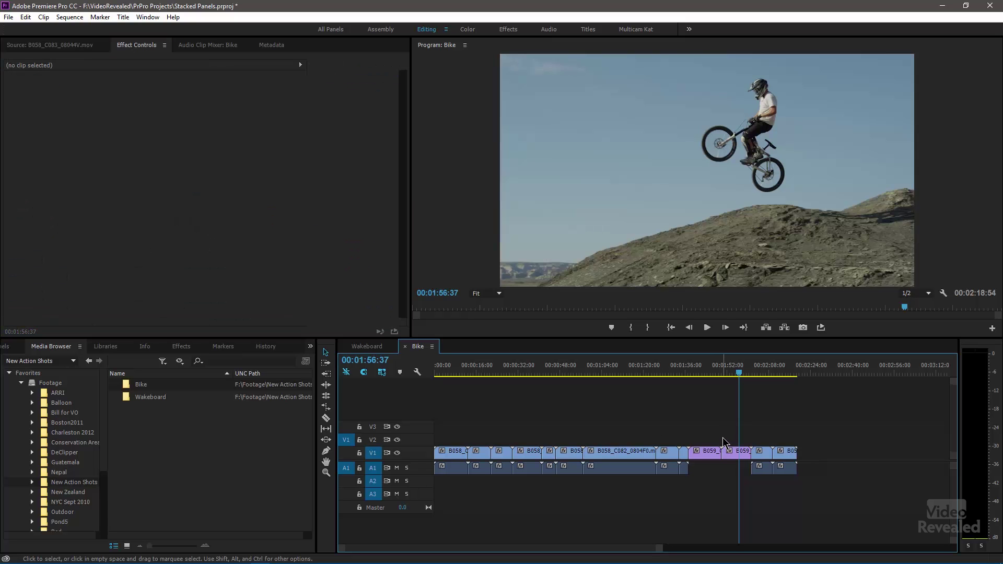
pyautogui.click(741, 455)
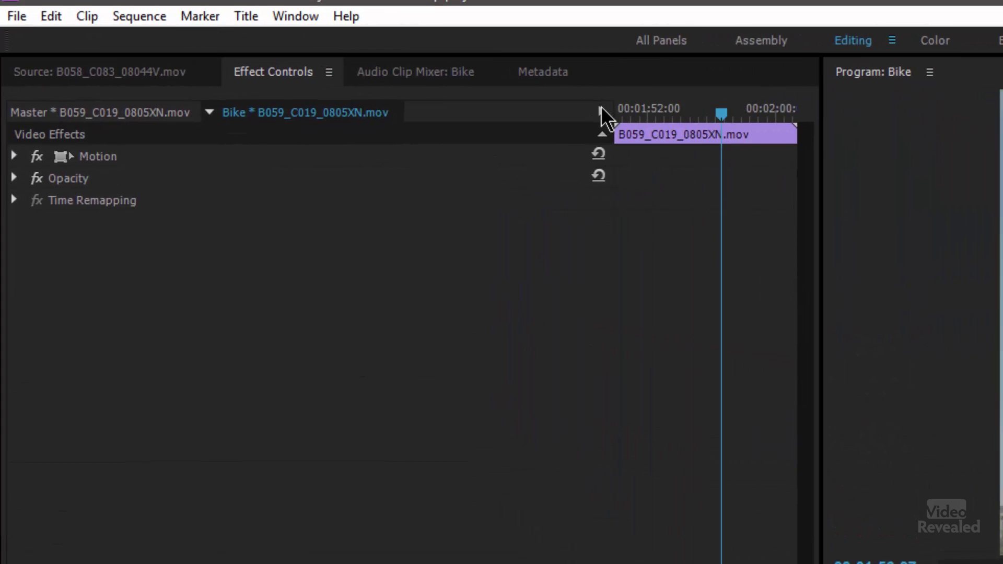
pyautogui.click(600, 107)
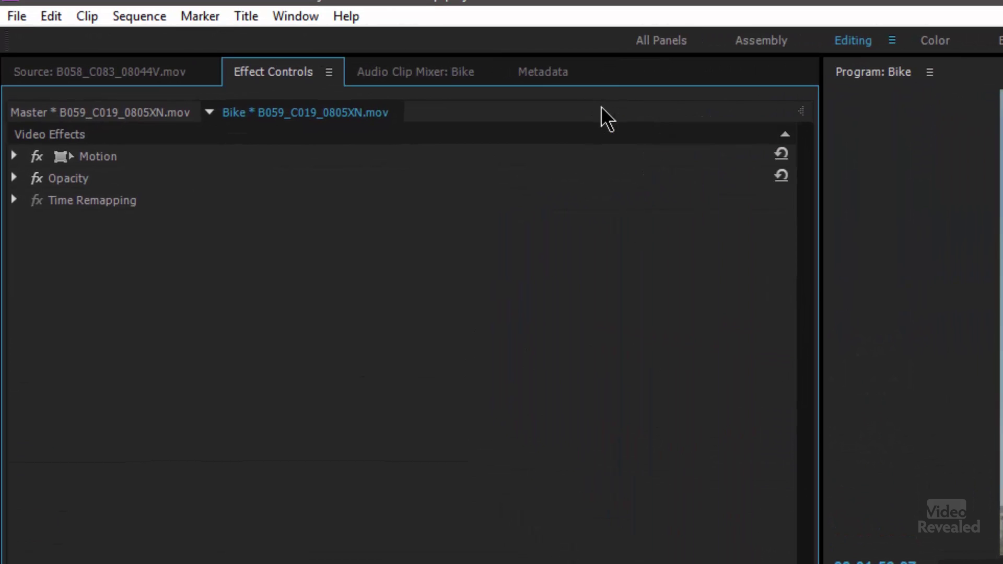
pyautogui.click(801, 111)
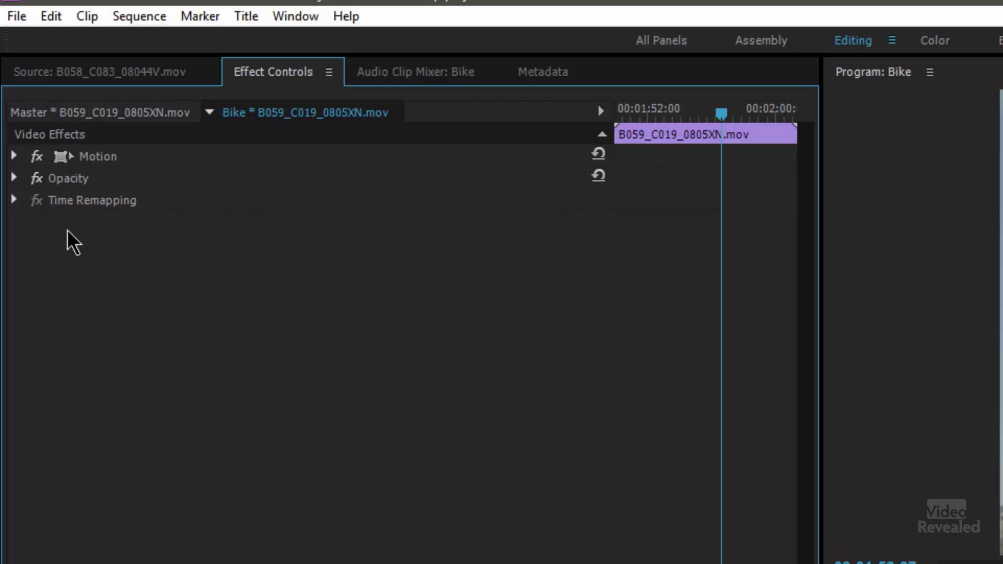
# Expand Opacity and add an ellipse mask, Mask (1), with 10.0 feather.
pyautogui.click(14, 178)
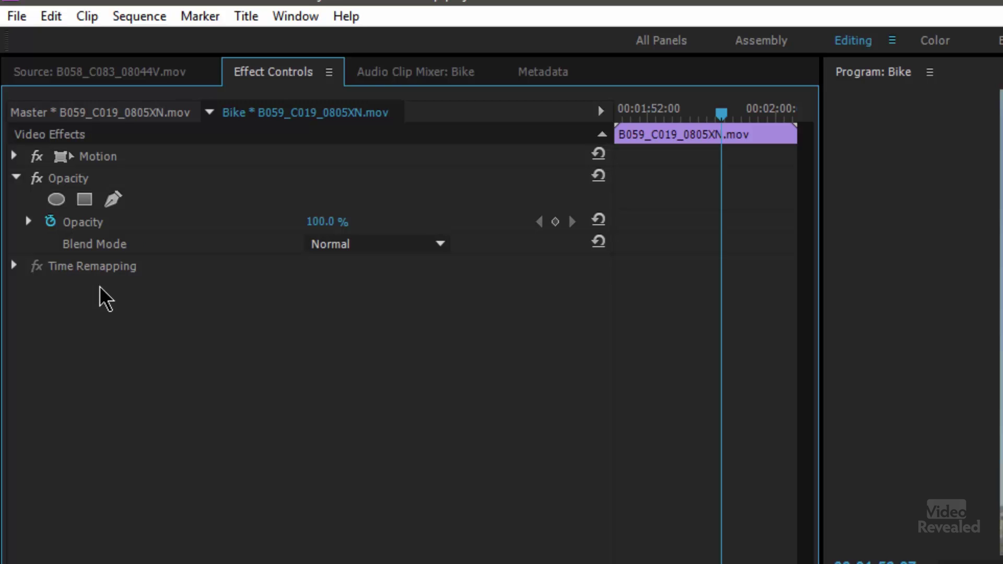
pyautogui.click(56, 200)
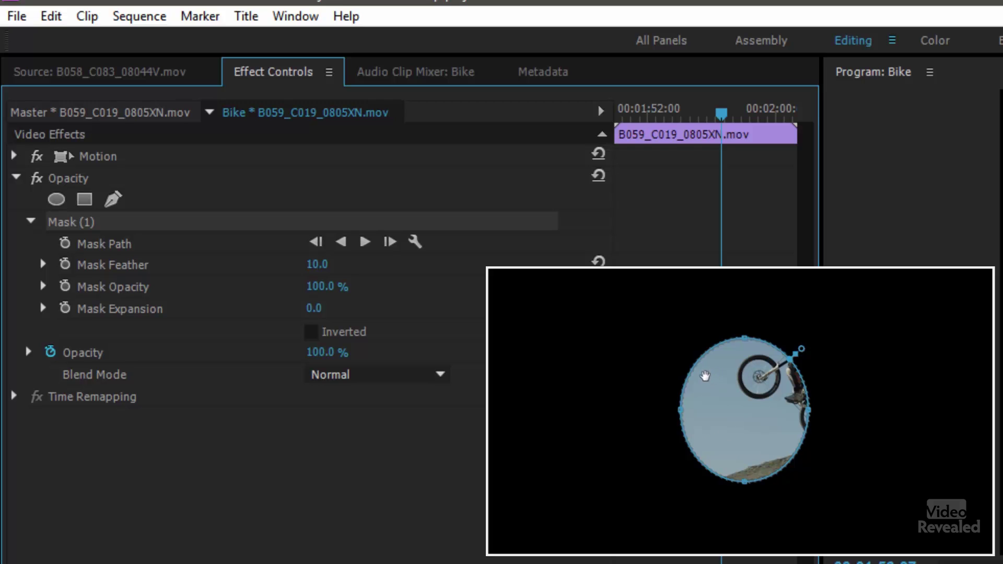
# Move the ellipse mask up and right over the rider, stretching it downward and wider.
pyautogui.moveTo(726, 399); pyautogui.dragTo(773, 343)
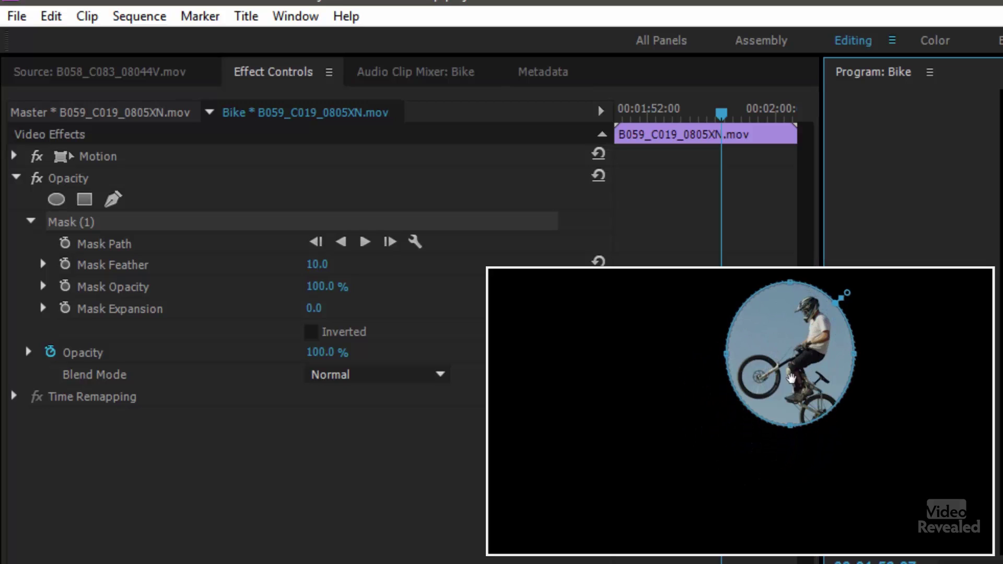
pyautogui.moveTo(791, 429); pyautogui.dragTo(791, 453)
pyautogui.moveTo(855, 369)
pyautogui.mouseDown()
pyautogui.moveTo(884, 369)
pyautogui.moveTo(872, 368)
pyautogui.mouseUp()
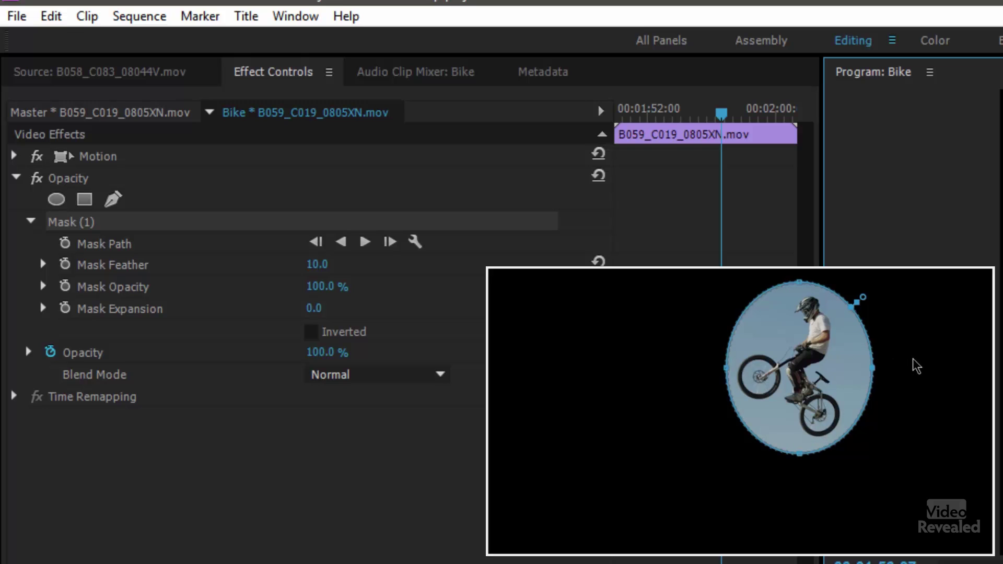
pyautogui.moveTo(911, 357); pyautogui.dragTo(718, 458)
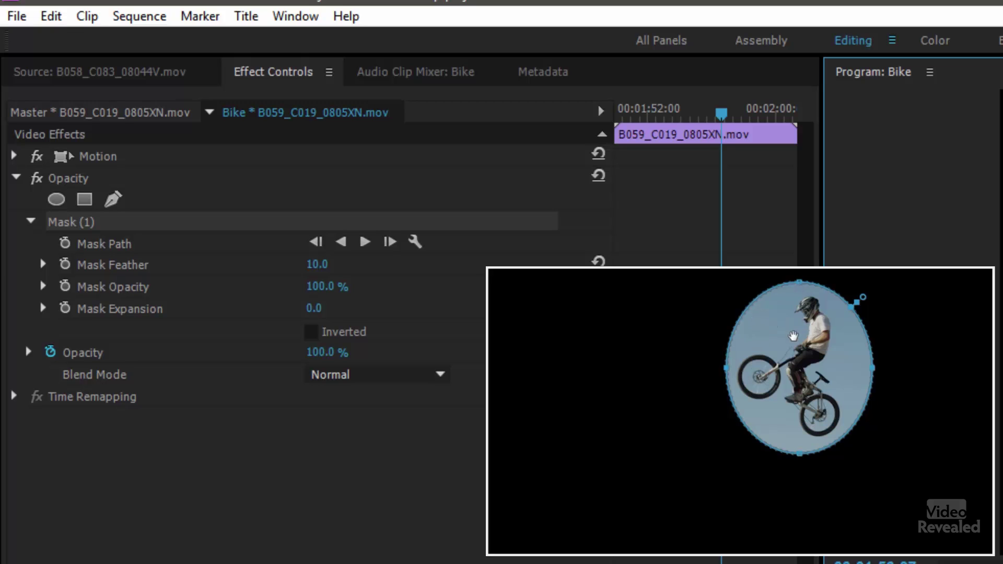
pyautogui.click(114, 201)
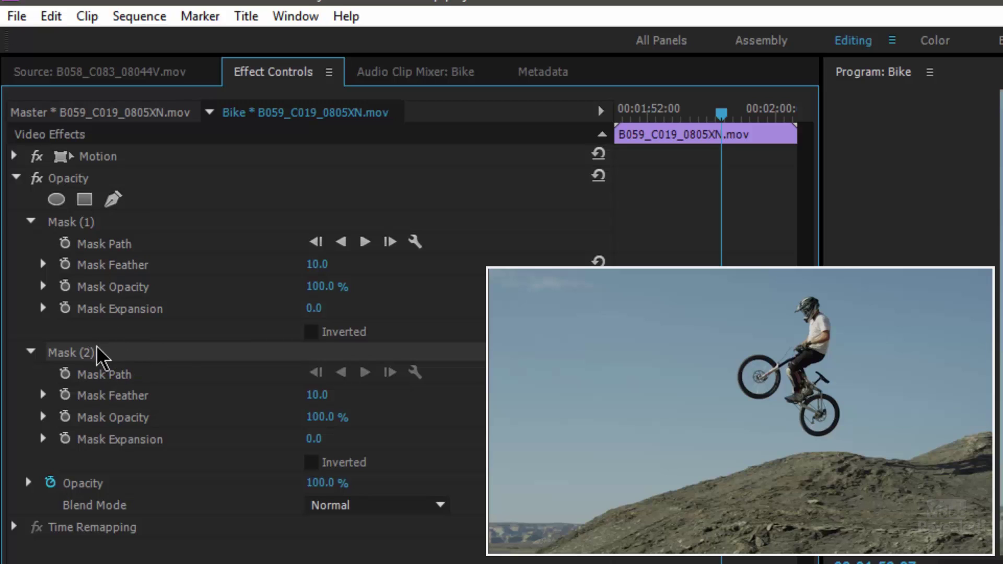
pyautogui.click(100, 225)
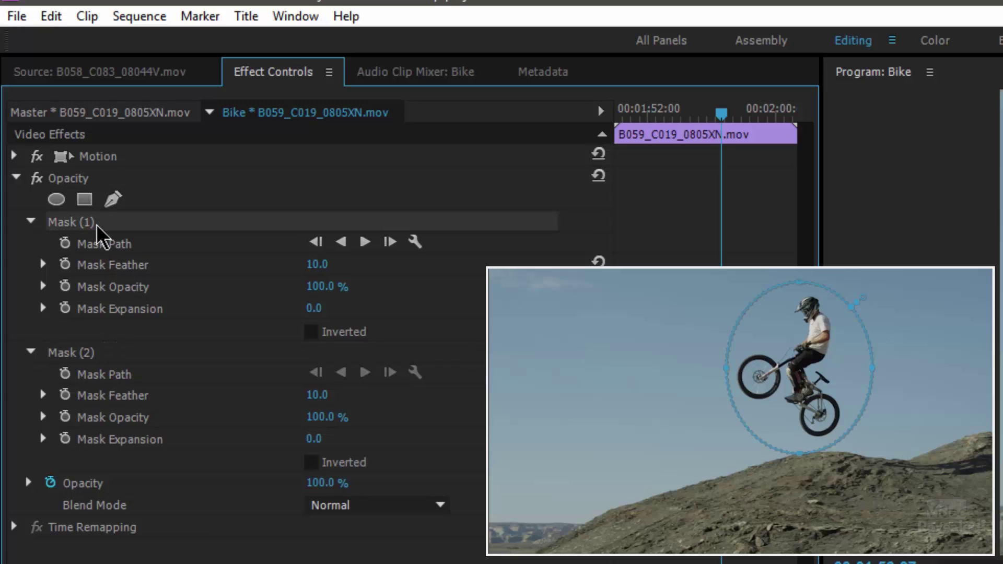
pyautogui.click(96, 355)
pyautogui.click(94, 225)
pyautogui.click(97, 356)
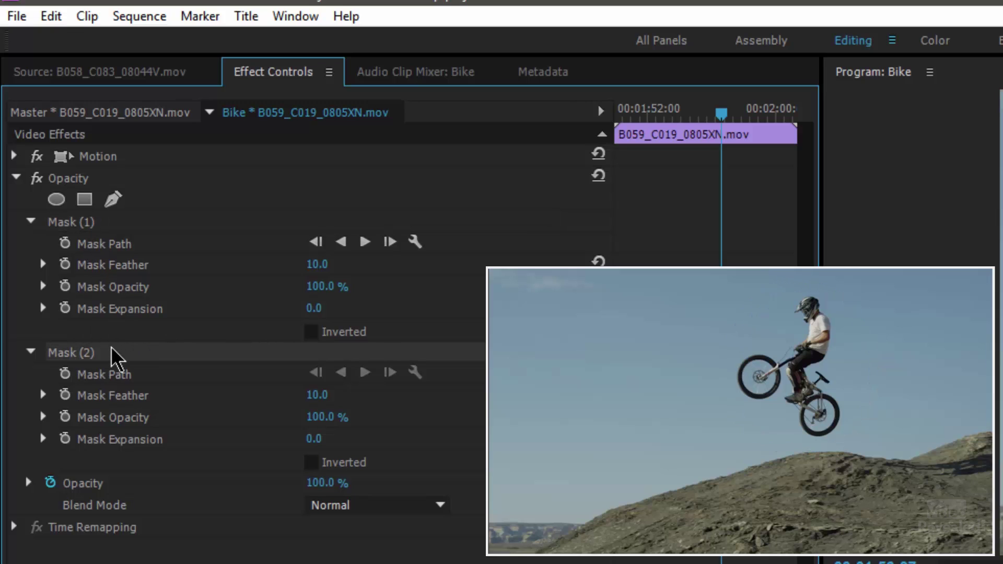
pyautogui.press('Delete')
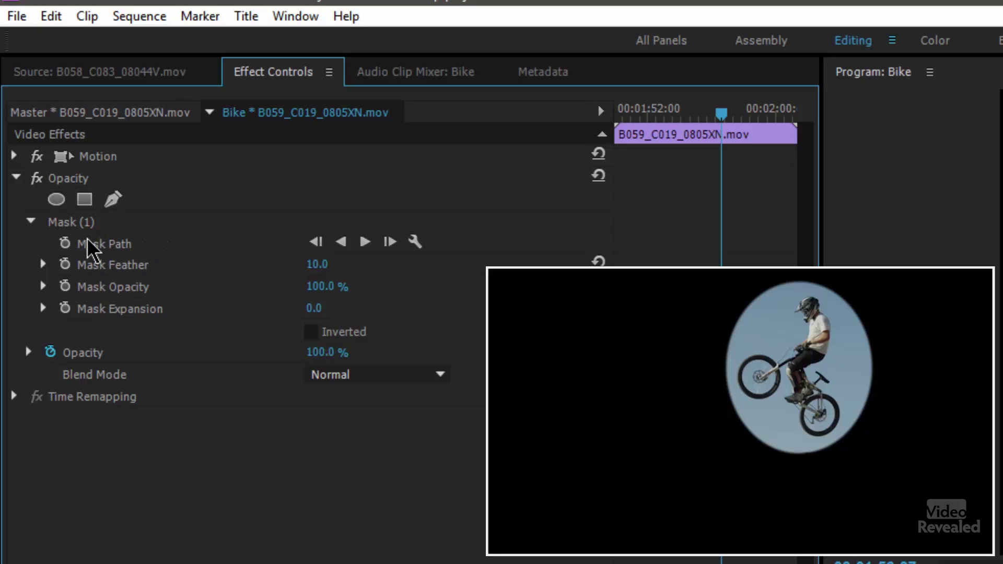
# Add a vertex on Mask (1)'s left edge and drag its Bezier handles to bulge the left side outward.
pyautogui.click(73, 222)
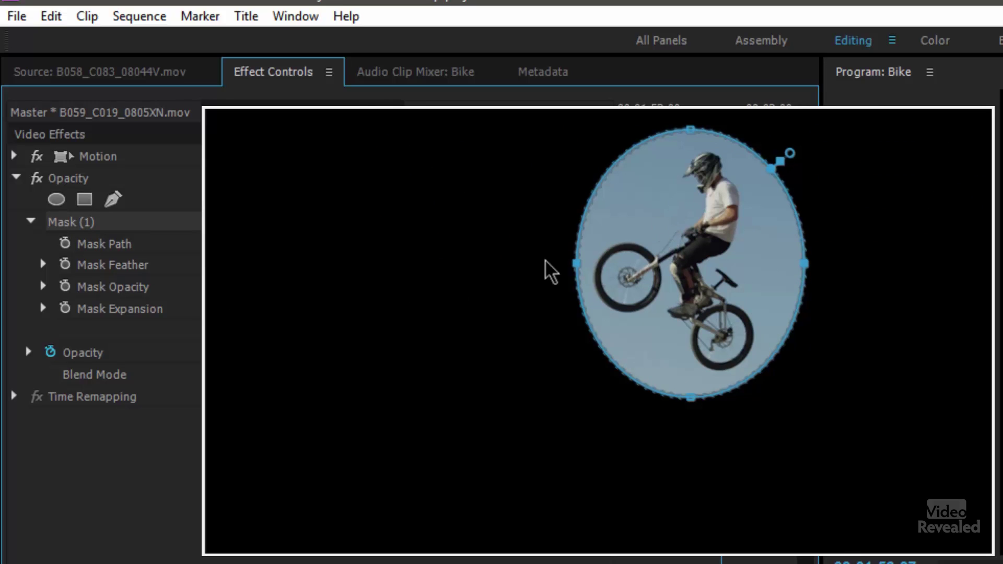
pyautogui.click(580, 308)
pyautogui.moveTo(580, 307); pyautogui.dragTo(577, 328)
pyautogui.moveTo(578, 273); pyautogui.dragTo(557, 200)
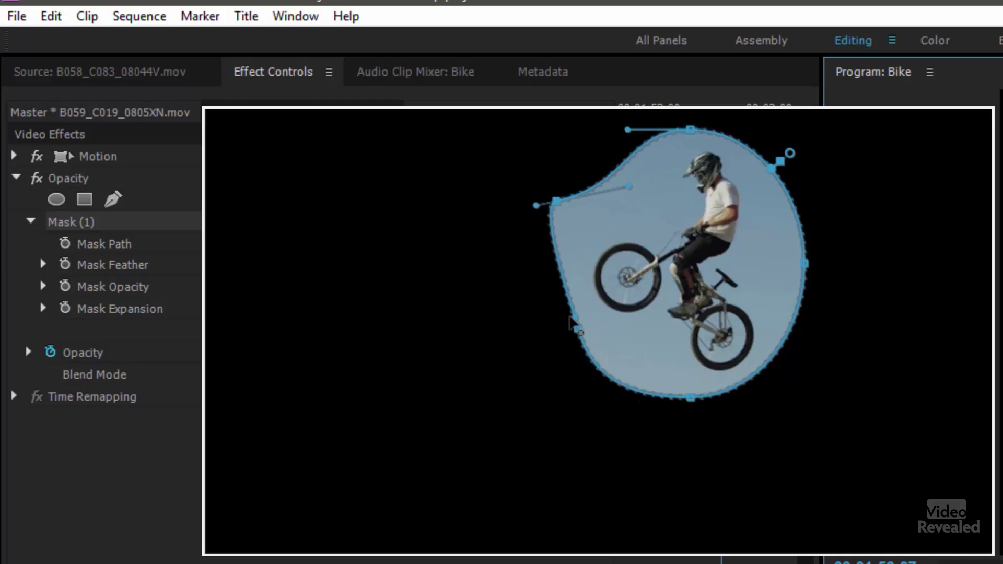
pyautogui.moveTo(577, 328); pyautogui.dragTo(518, 347)
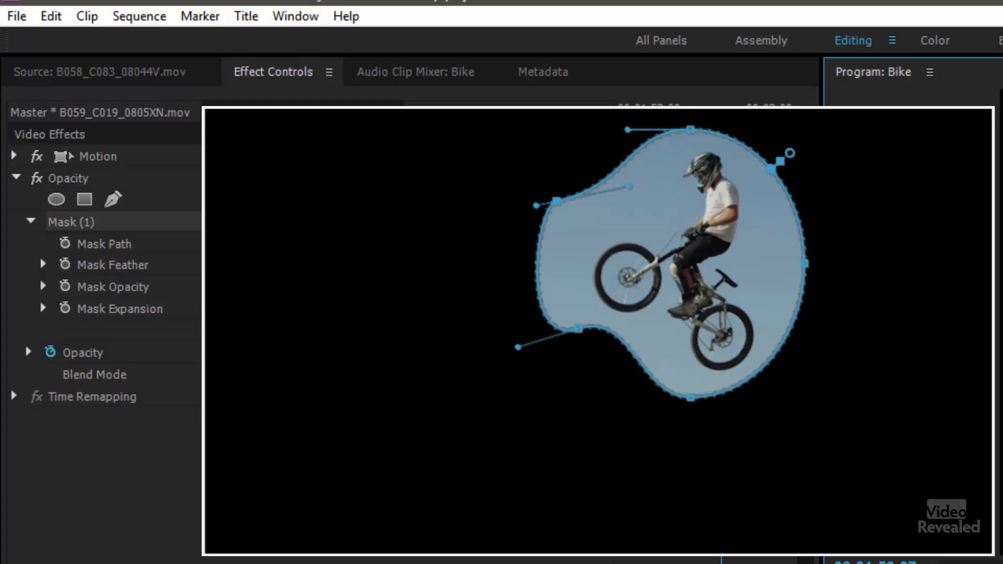
# Deselect the mask to preview the new shape, then reselect Mask (1) to show its outline.
pyautogui.click(121, 503)
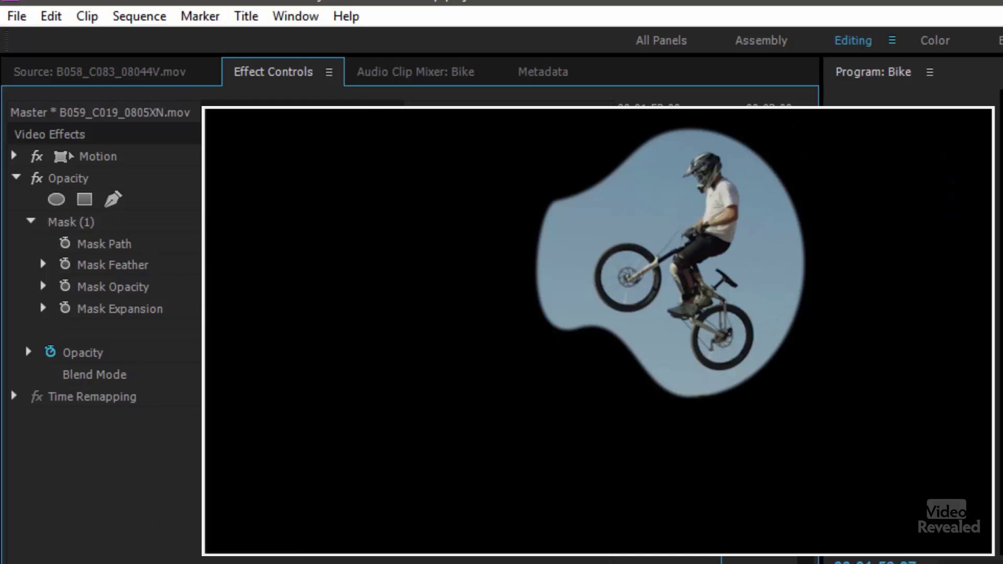
pyautogui.click(656, 257)
pyautogui.click(88, 222)
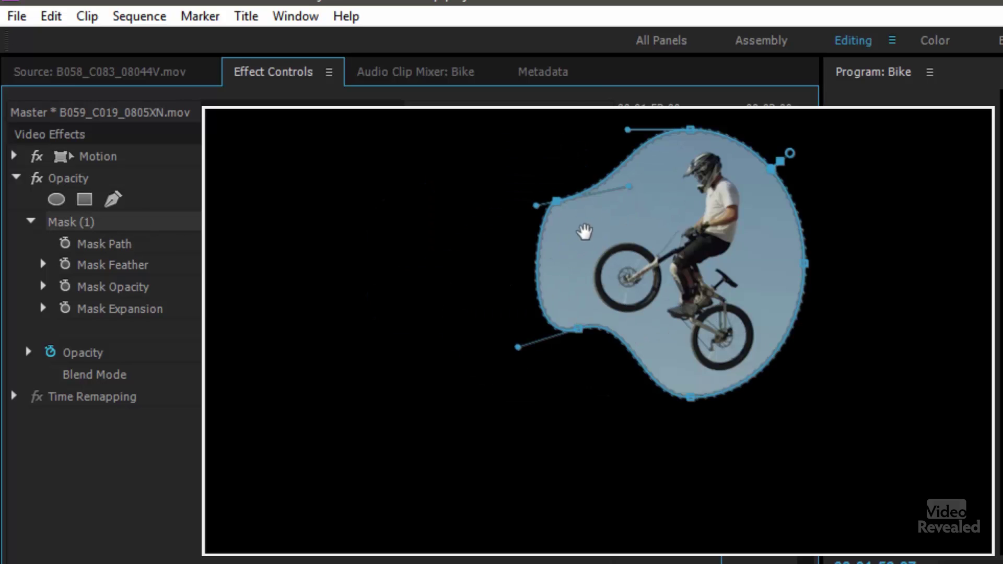
# Delete the lower-left mask point, undo with Ctrl+Z, and add a point on the left edge.
pyautogui.click(579, 332)
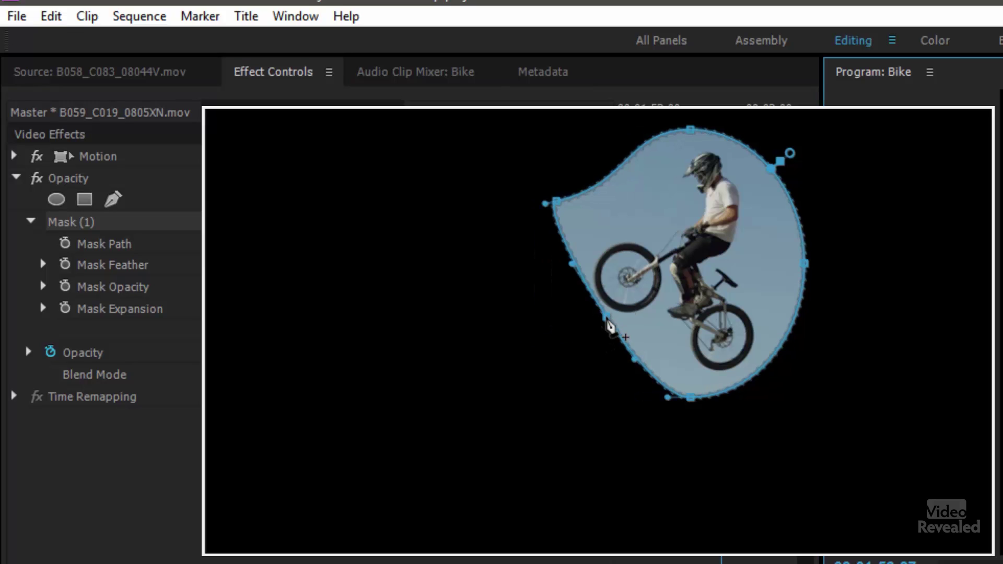
pyautogui.hotkey('ctrl', 'z')
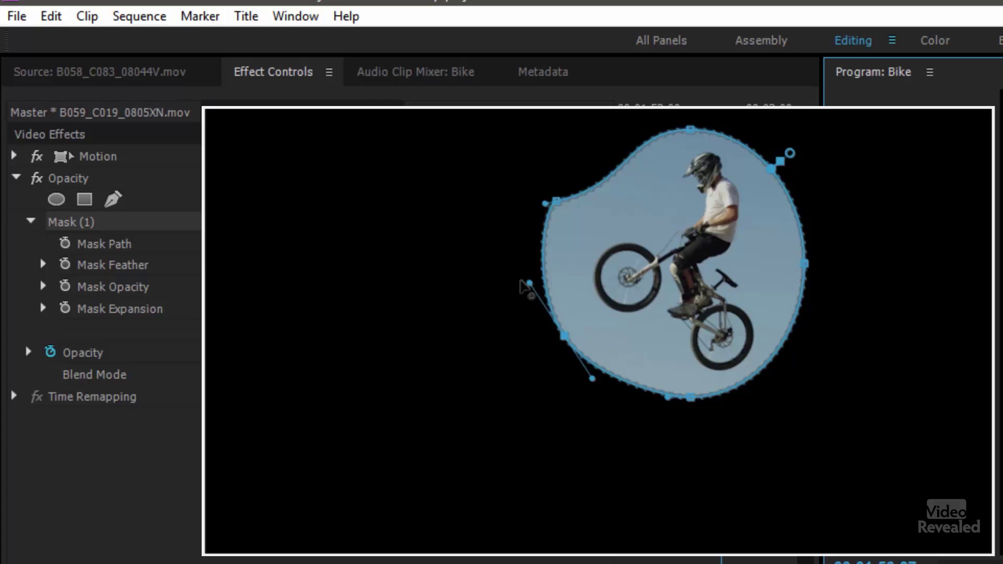
pyautogui.click(400, 171)
# Marquee-select the lower-left mask points and nudge them left twice.
pyautogui.moveTo(418, 191); pyautogui.dragTo(574, 387)
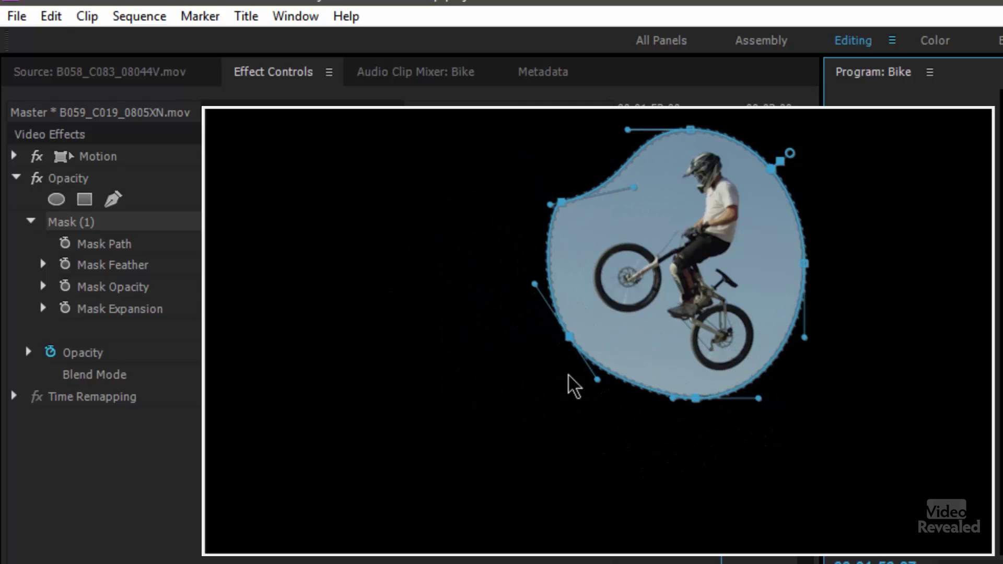
pyautogui.press('Left')
pyautogui.press('Left')
pyautogui.press('Left')
pyautogui.press('Left')
pyautogui.press('Left')
pyautogui.press('Left')
pyautogui.press('Left')
pyautogui.press('Left')
pyautogui.press('Left')
pyautogui.press('Left')
pyautogui.press('Left')
pyautogui.press('Left')
pyautogui.press('Left')
pyautogui.press('Left')
pyautogui.press('Left')
pyautogui.press('Left')
pyautogui.press('Left')
pyautogui.press('Left')
pyautogui.press('Left')
pyautogui.press('Left')
pyautogui.press('Left')
pyautogui.press('Left')
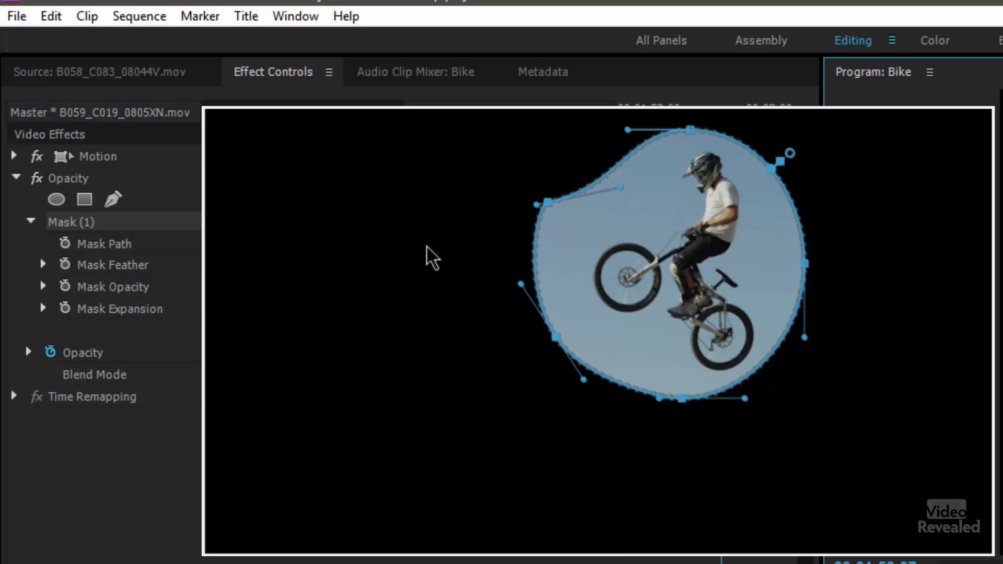
pyautogui.press('Left')
pyautogui.press('Left')
pyautogui.press('Left')
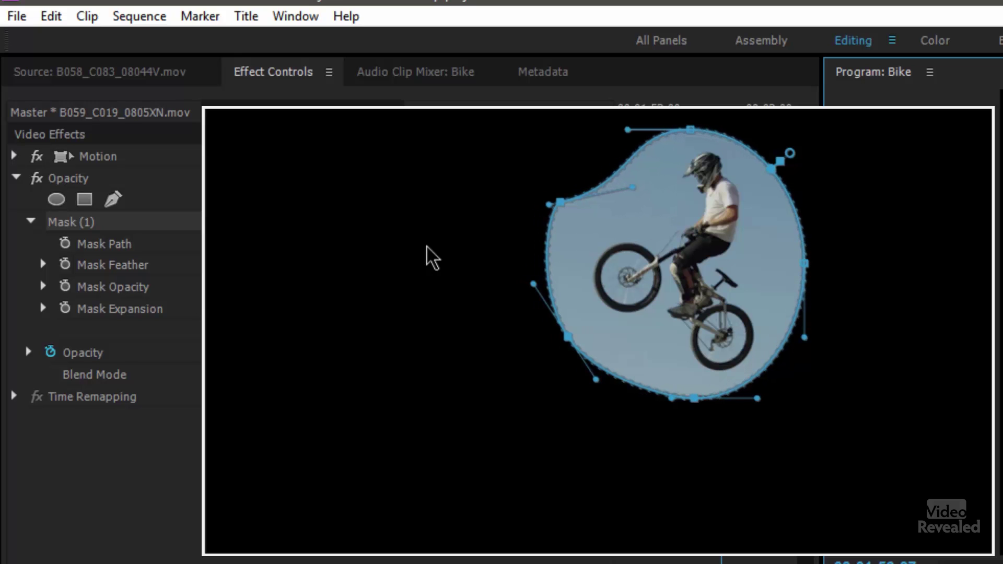
# Delete Mask (1), add a rectangle mask, and drag its top corners upward into a slanted shape.
pyautogui.click(76, 222)
pyautogui.press('Delete')
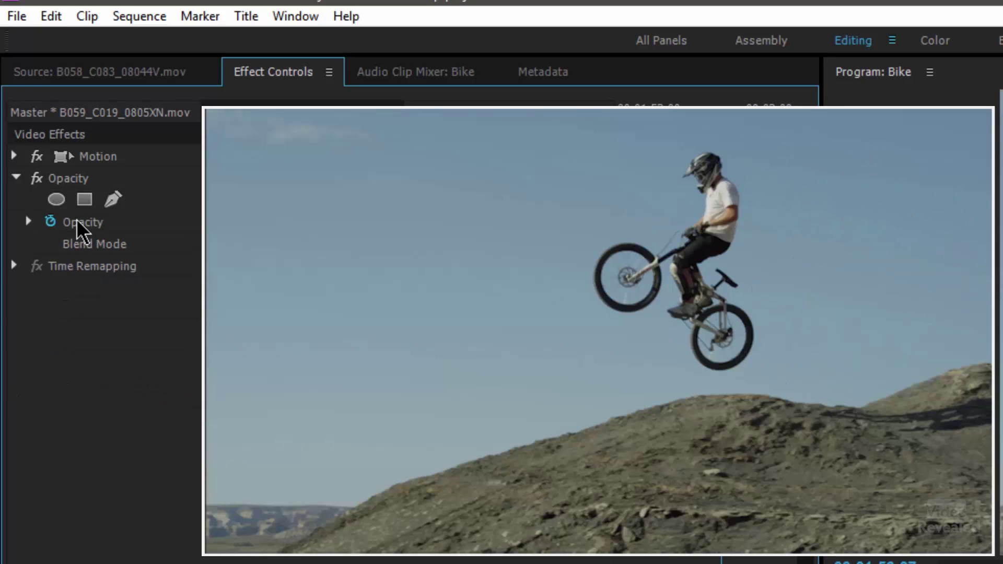
pyautogui.click(84, 200)
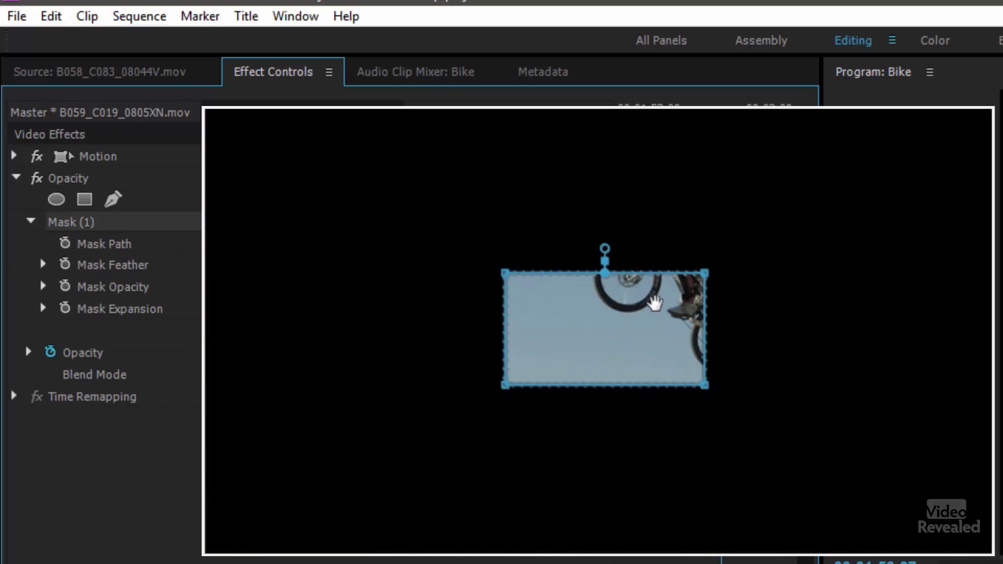
pyautogui.moveTo(705, 273); pyautogui.dragTo(778, 168)
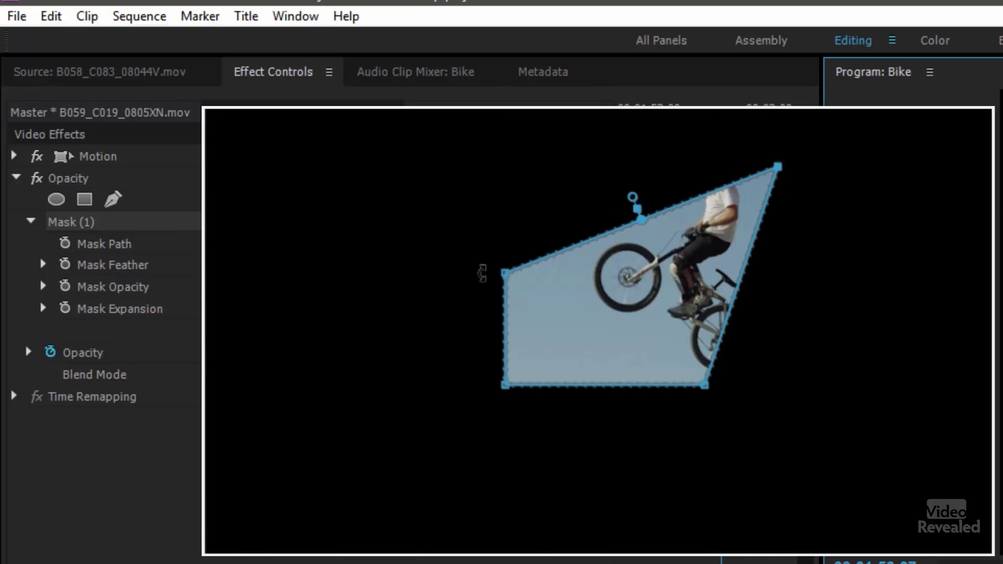
pyautogui.moveTo(504, 272); pyautogui.dragTo(482, 186)
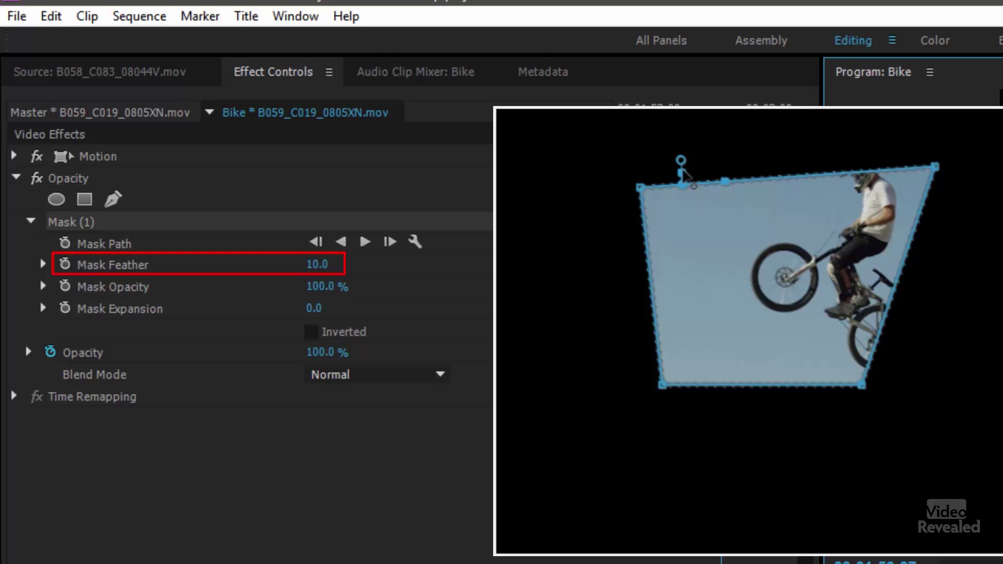
# Increase the mask feather, set Mask Expansion to 17.1, then delete Mask (1).
pyautogui.moveTo(680, 160); pyautogui.dragTo(678, 134)
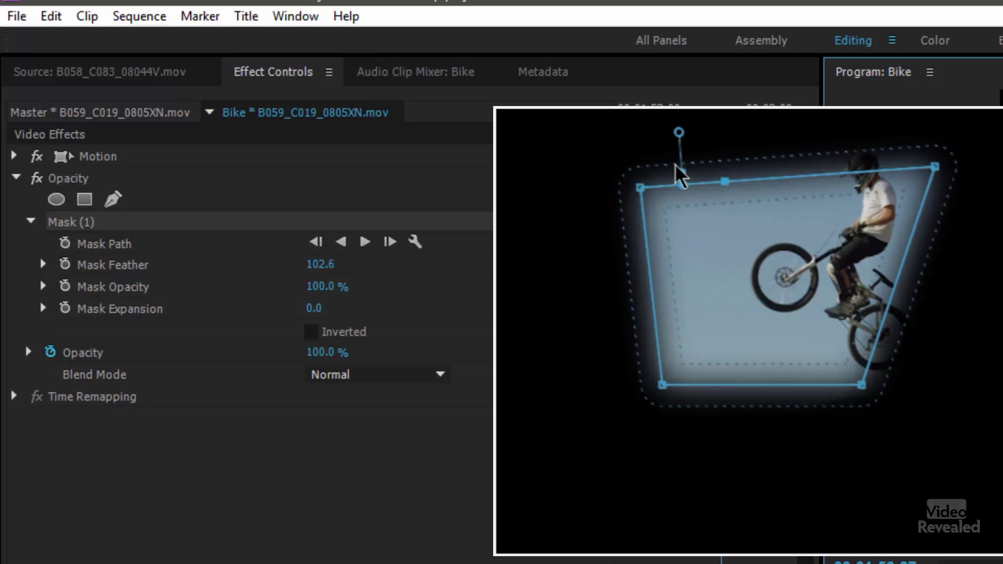
pyautogui.moveTo(682, 173)
pyautogui.mouseDown()
pyautogui.moveTo(677, 115)
pyautogui.moveTo(673, 157)
pyautogui.mouseUp()
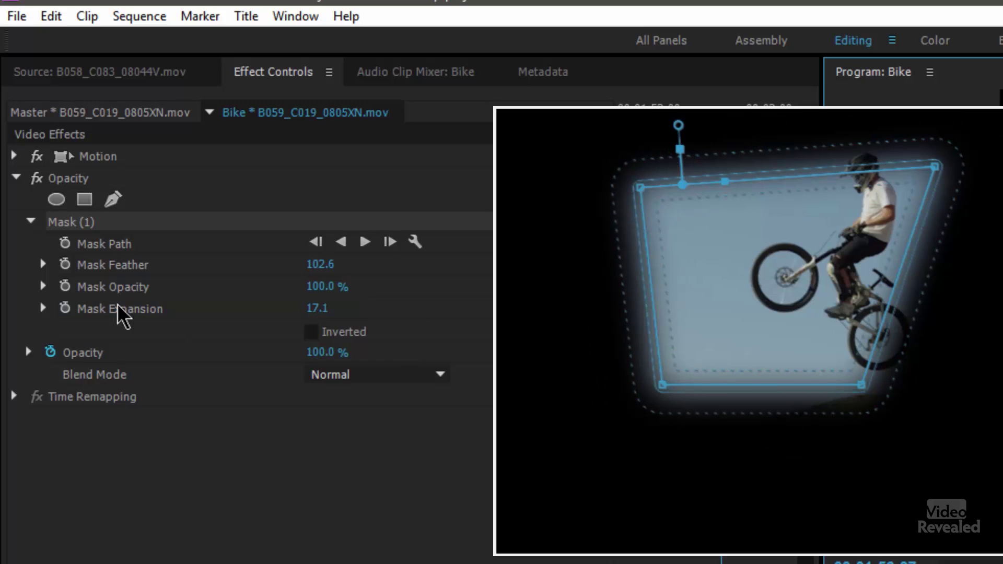
pyautogui.click(112, 231)
pyautogui.press('Delete')
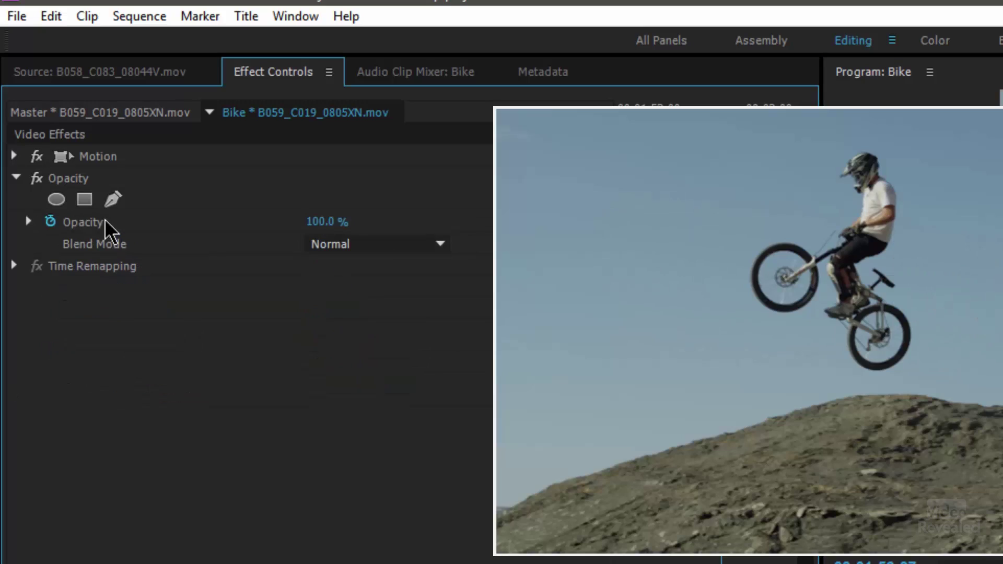
pyautogui.click(112, 200)
pyautogui.click(116, 205)
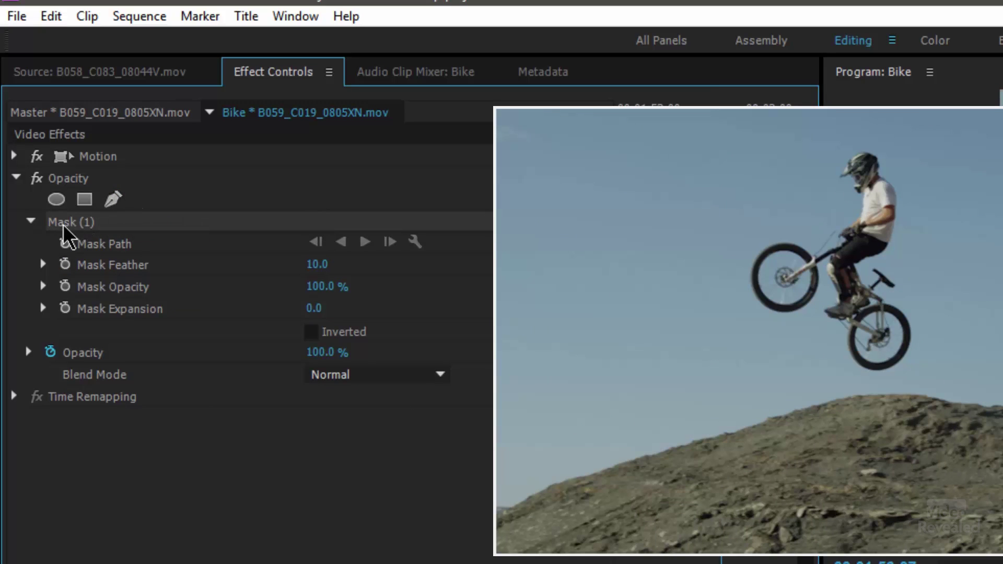
pyautogui.click(115, 203)
pyautogui.click(115, 203)
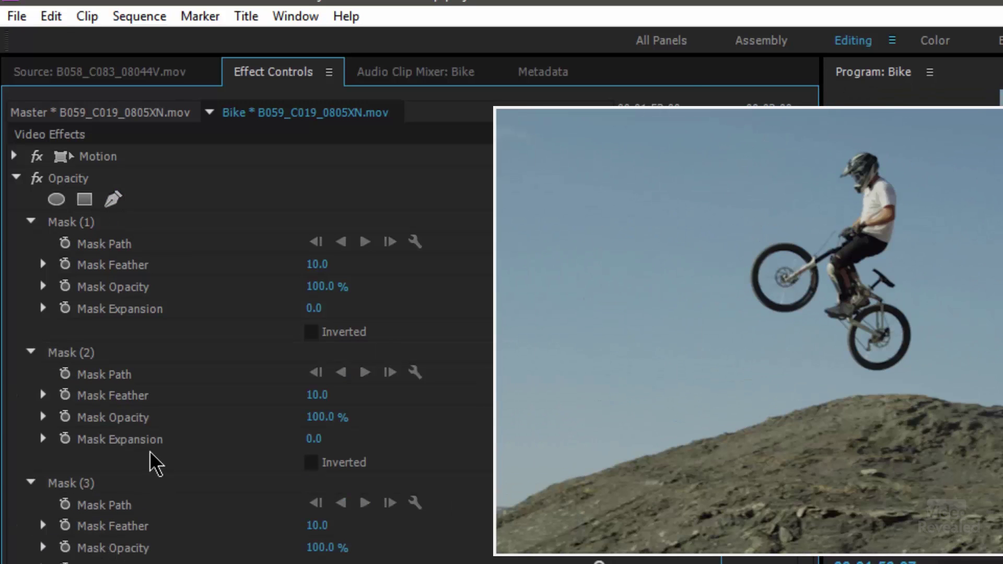
pyautogui.press('Delete')
pyautogui.press('Delete')
pyautogui.press('Delete')
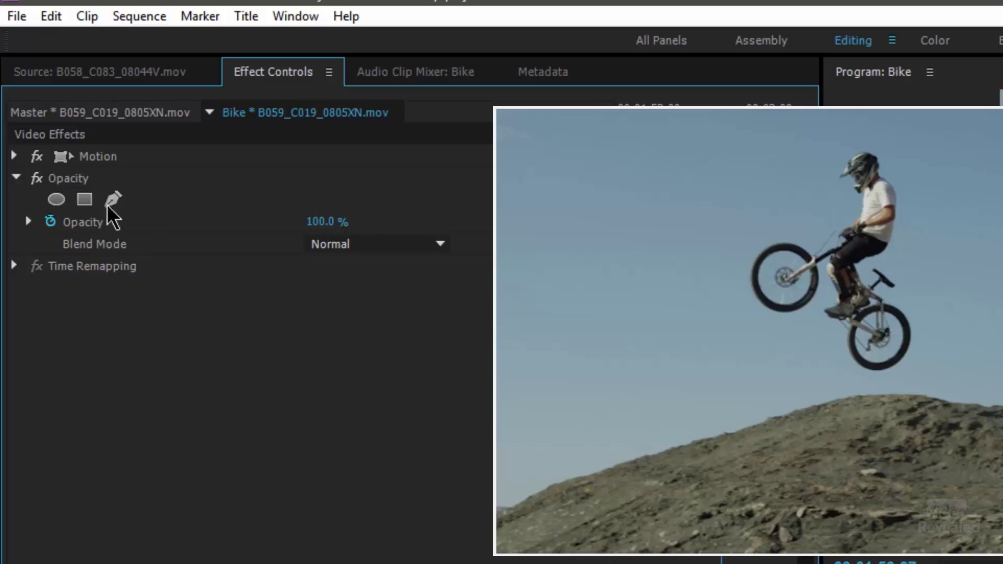
# Pen points around the rider and bike, curve one above the helmet, and close at the first point.
pyautogui.click(109, 203)
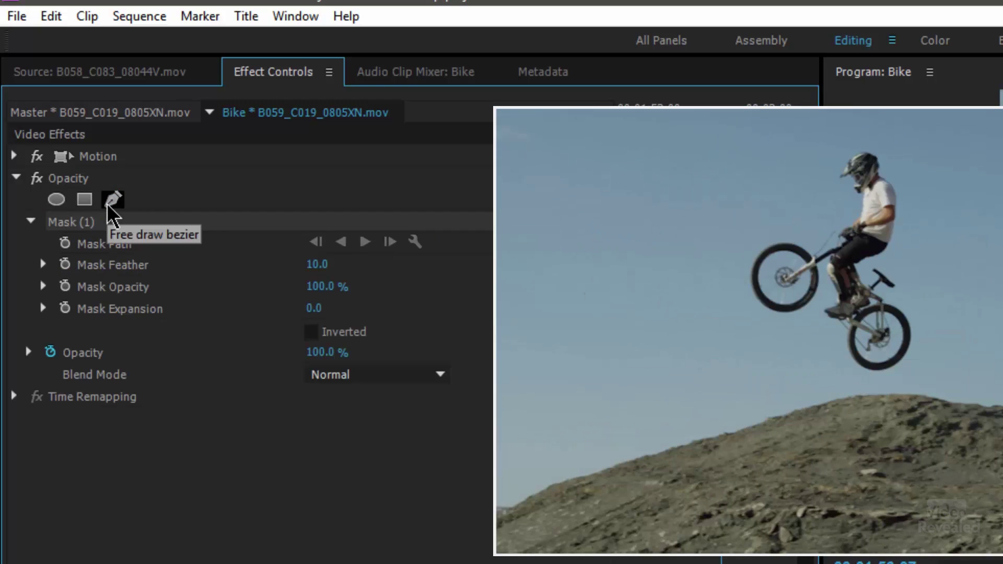
pyautogui.click(752, 189)
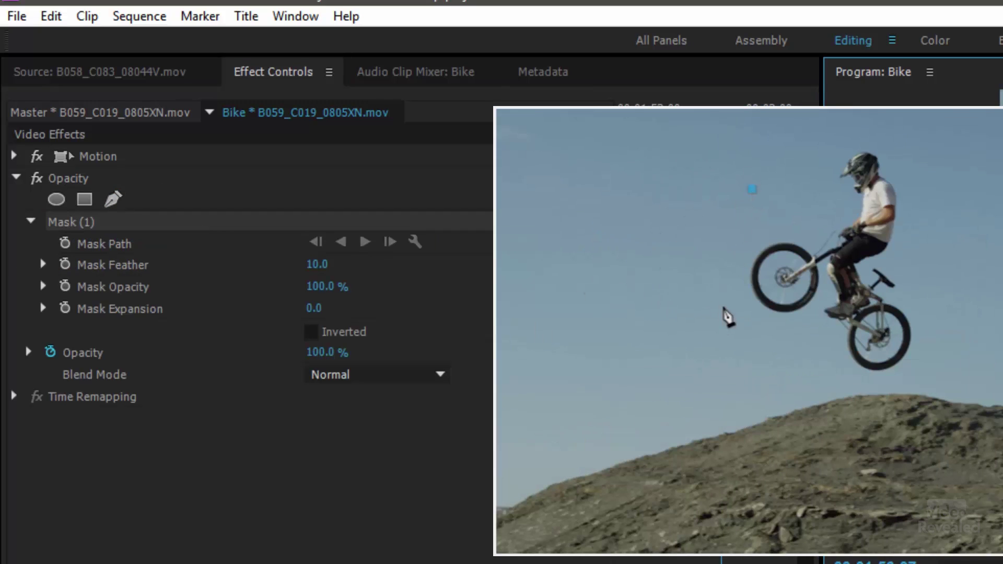
pyautogui.click(721, 320)
pyautogui.click(858, 384)
pyautogui.click(949, 306)
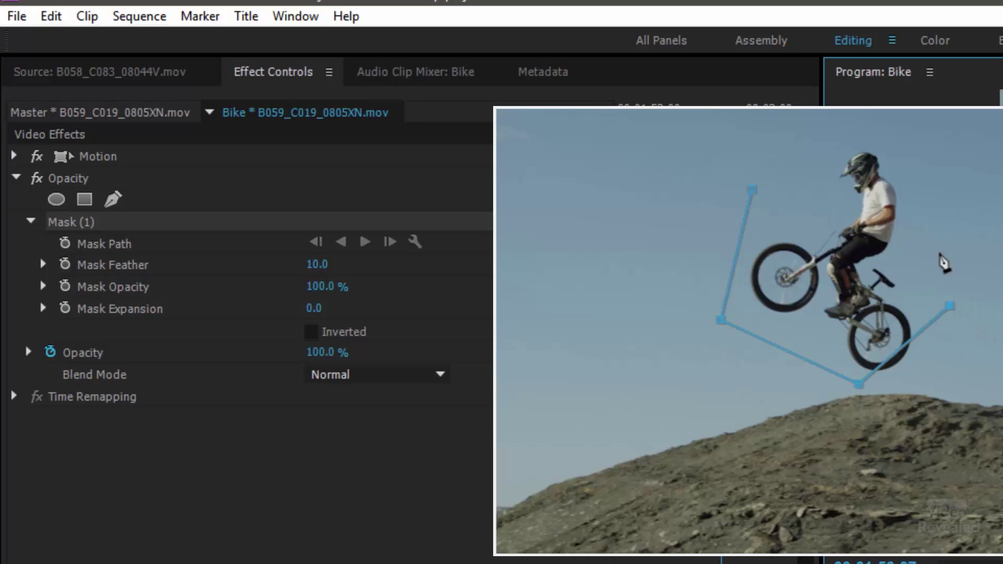
pyautogui.moveTo(880, 130); pyautogui.dragTo(818, 118)
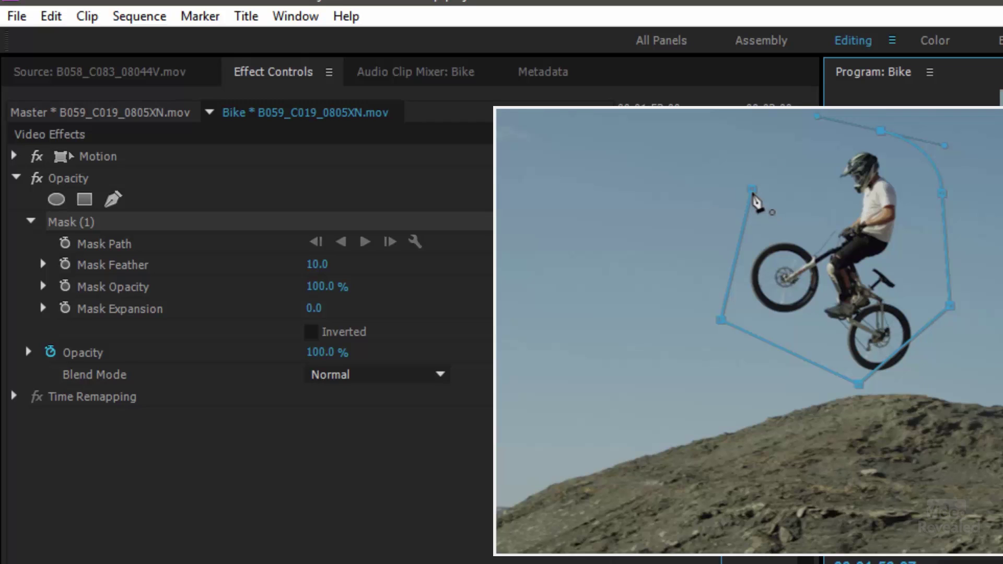
pyautogui.click(753, 194)
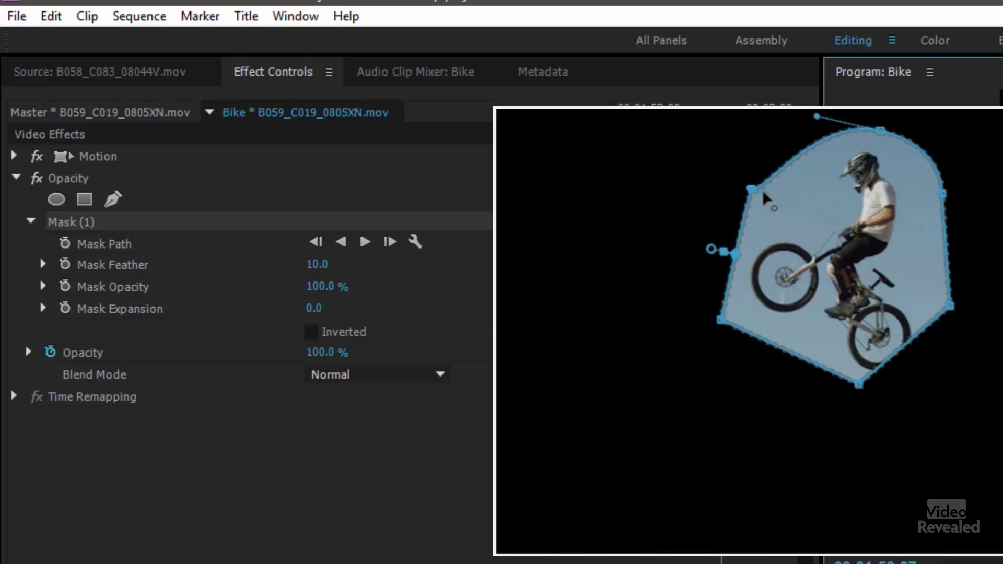
# Add a curved upper-left point, curve the right and bottom vertices, then make the bottom point a corner.
pyautogui.click(765, 169)
pyautogui.moveTo(747, 184); pyautogui.dragTo(750, 195)
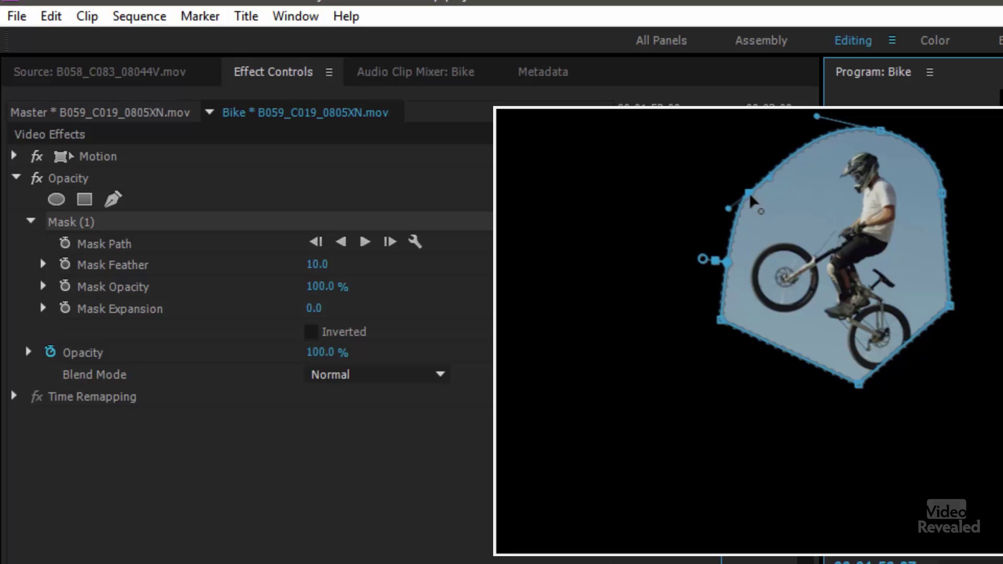
pyautogui.click(942, 195)
pyautogui.moveTo(943, 196); pyautogui.dragTo(936, 195)
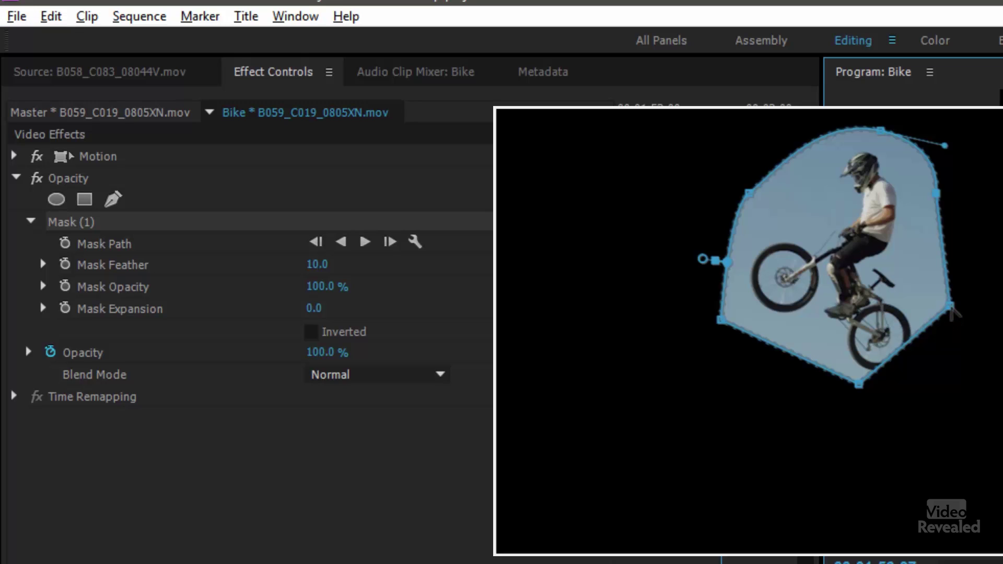
pyautogui.moveTo(950, 308); pyautogui.dragTo(958, 257)
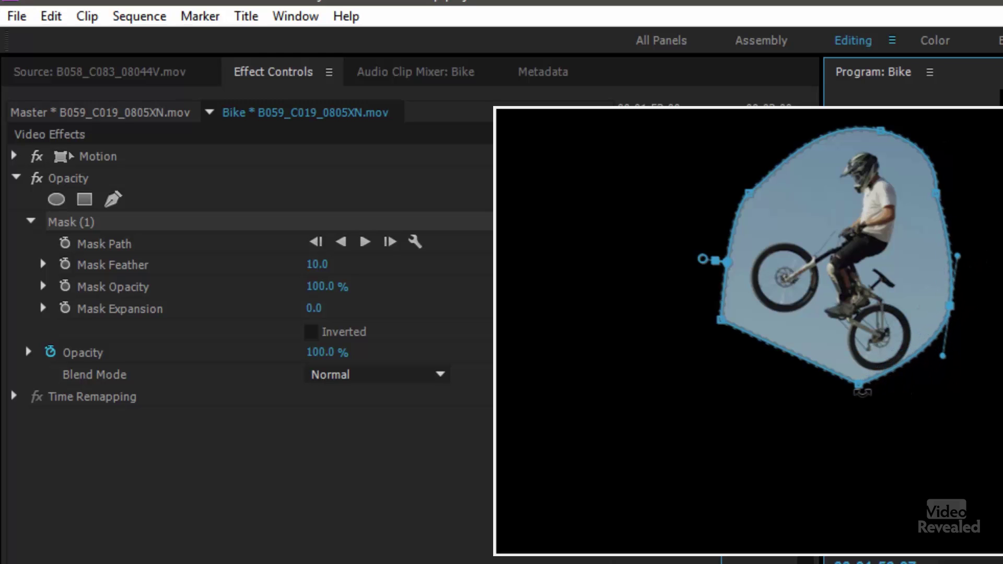
pyautogui.moveTo(859, 386); pyautogui.dragTo(909, 428)
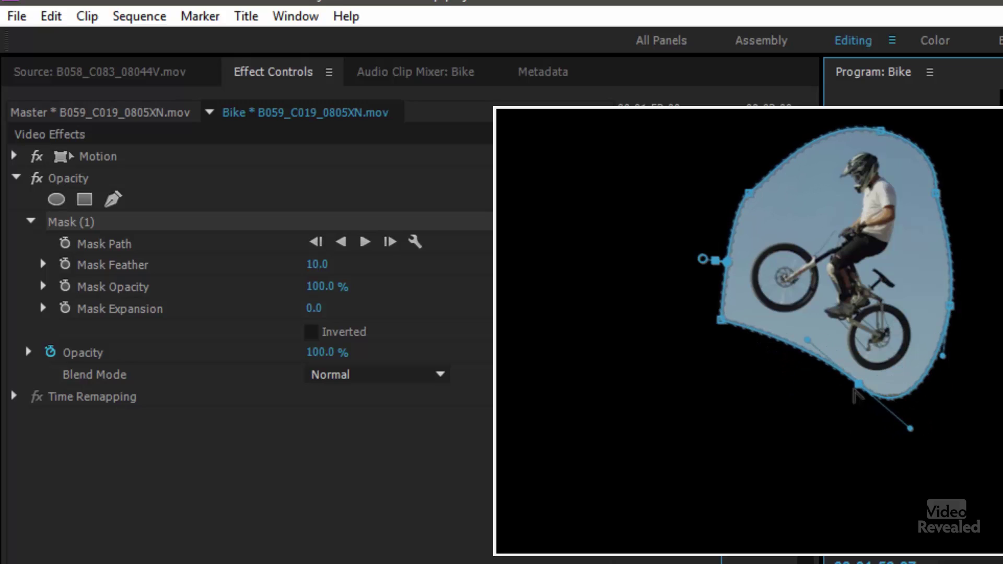
pyautogui.keyDown('alt'); pyautogui.click(858, 385); pyautogui.keyUp('alt')
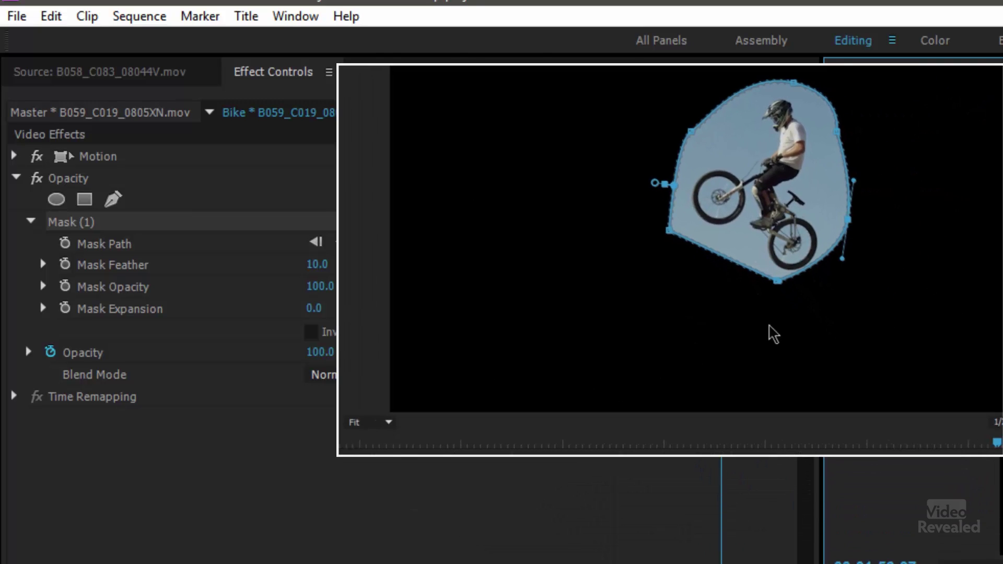
# Zoom the Program monitor to 150% and pan to the mask's bottom.
pyautogui.click(387, 422)
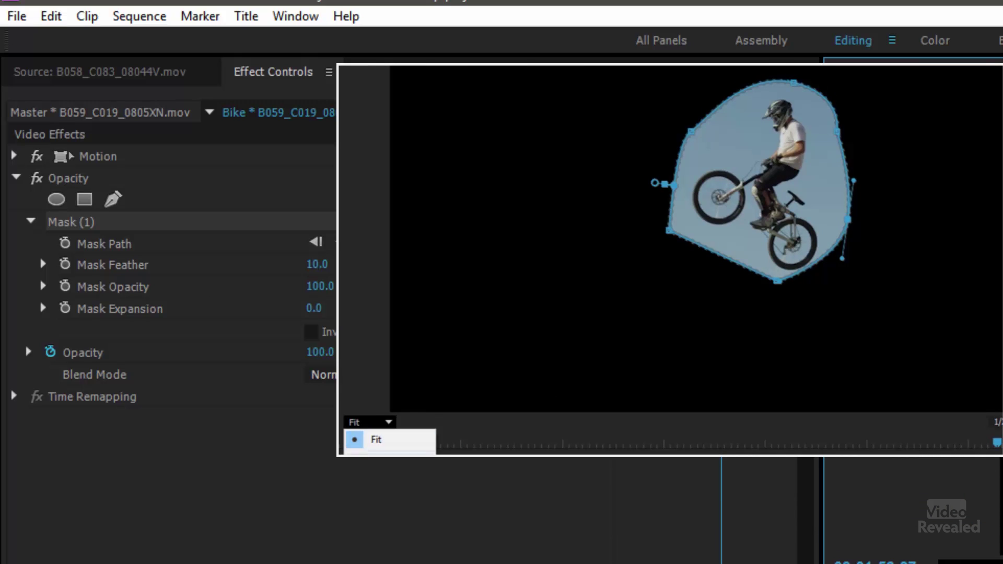
pyautogui.click(376, 527)
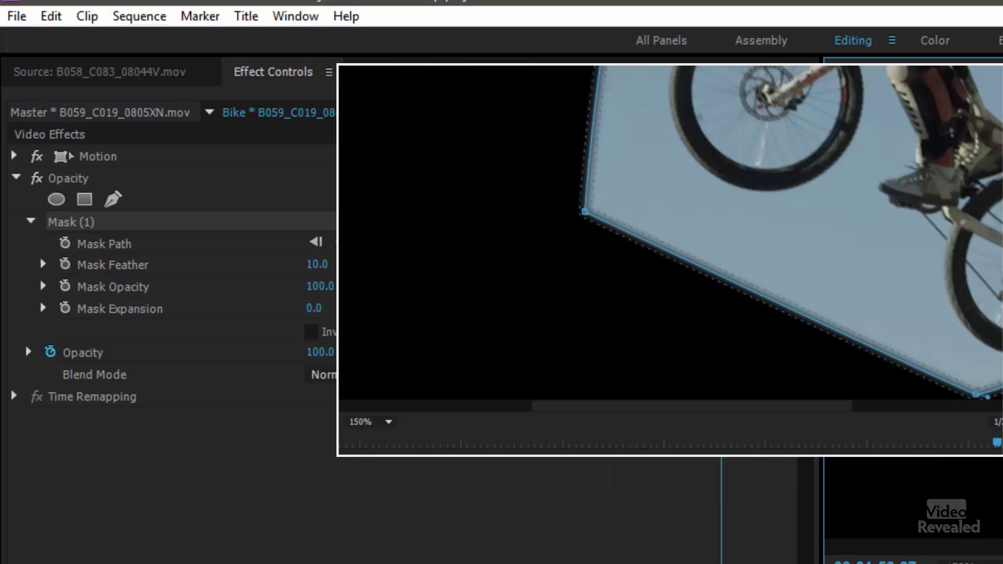
pyautogui.moveTo(723, 407); pyautogui.dragTo(839, 401)
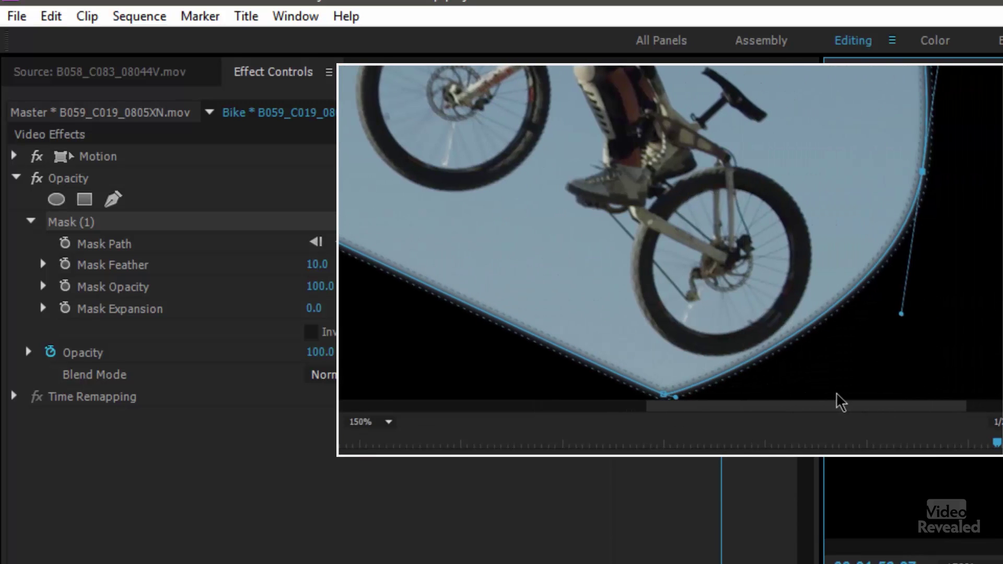
pyautogui.scroll(-3, 740, 319)
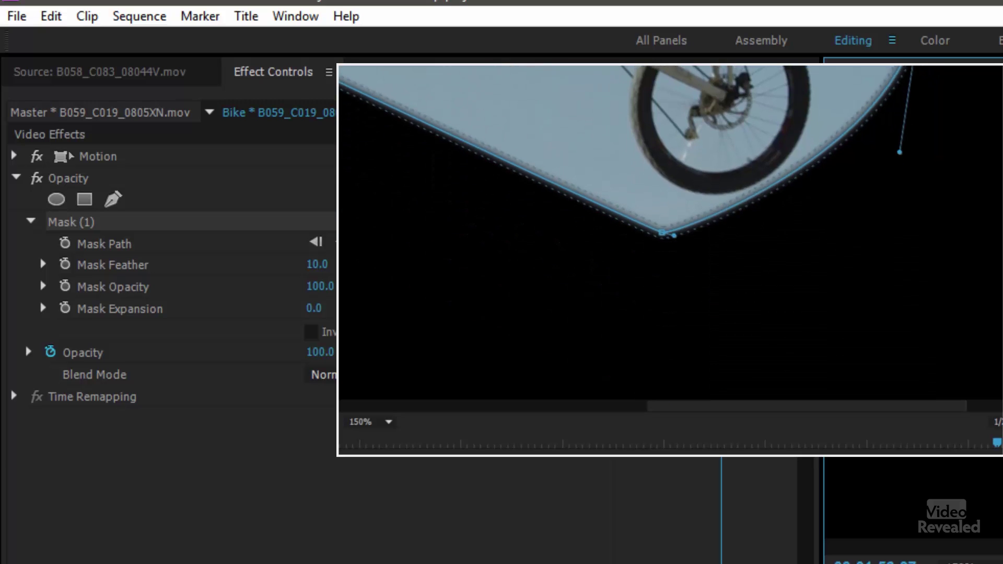
pyautogui.scroll(1, 740, 320)
# Drag the mask's bottom point under the rear wheel, then advance two frames.
pyautogui.moveTo(663, 299); pyautogui.dragTo(687, 299)
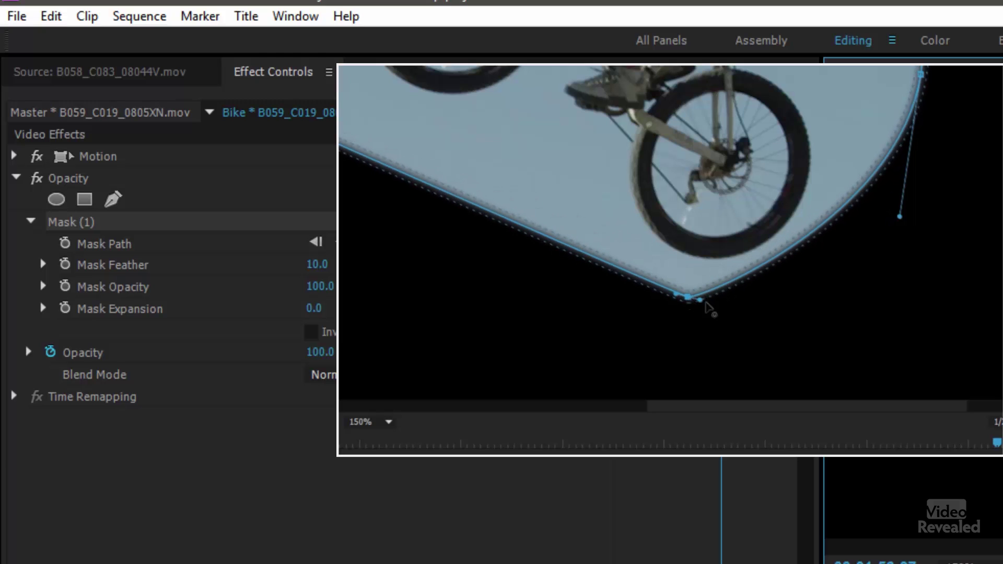
pyautogui.press('Right')
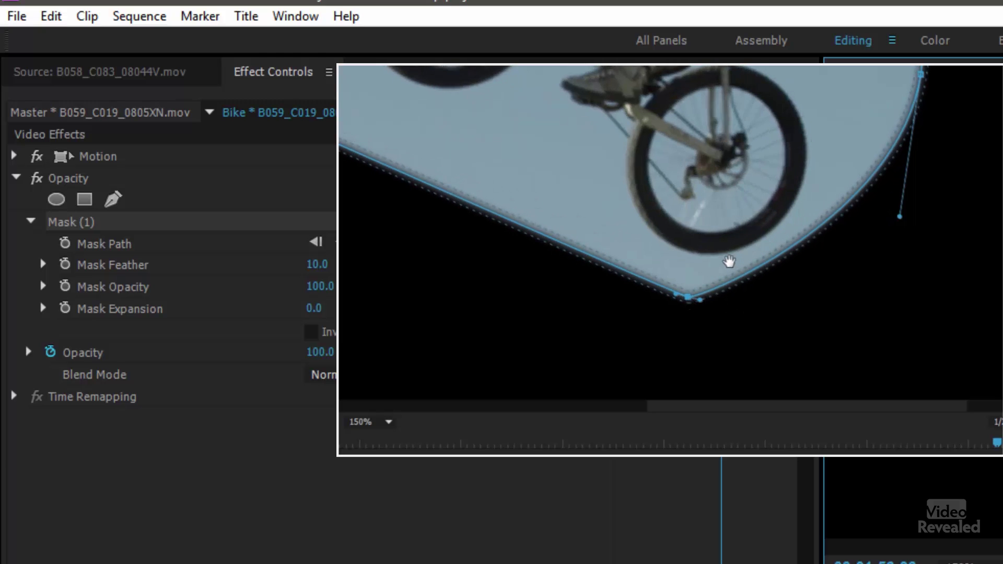
pyautogui.press('Right')
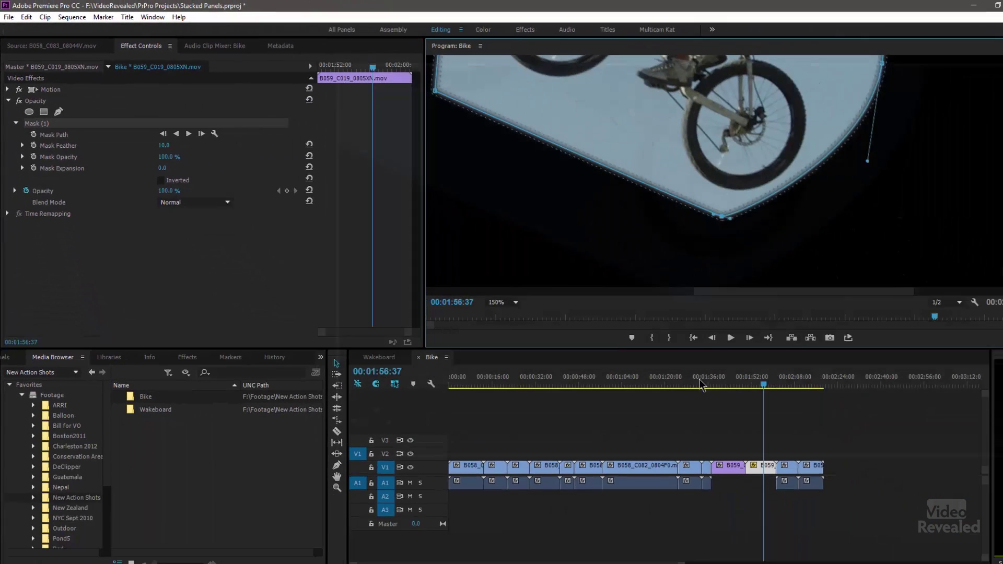
# At 00:01:56:37, pull Mask (1)'s bottom point left and down beneath the rear wheel.
pyautogui.scroll(-3, 687, 405)
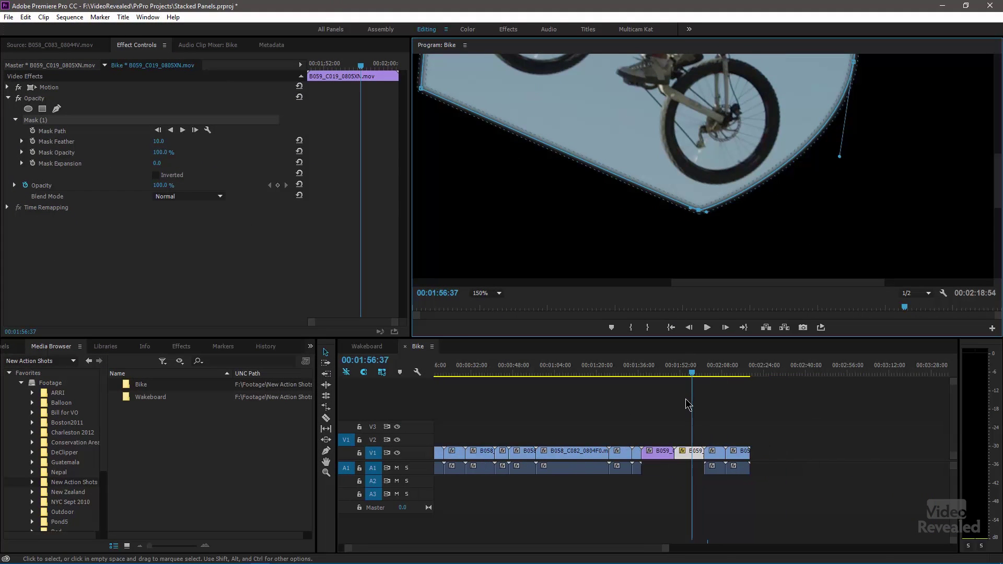
pyautogui.scroll(2, 688, 402)
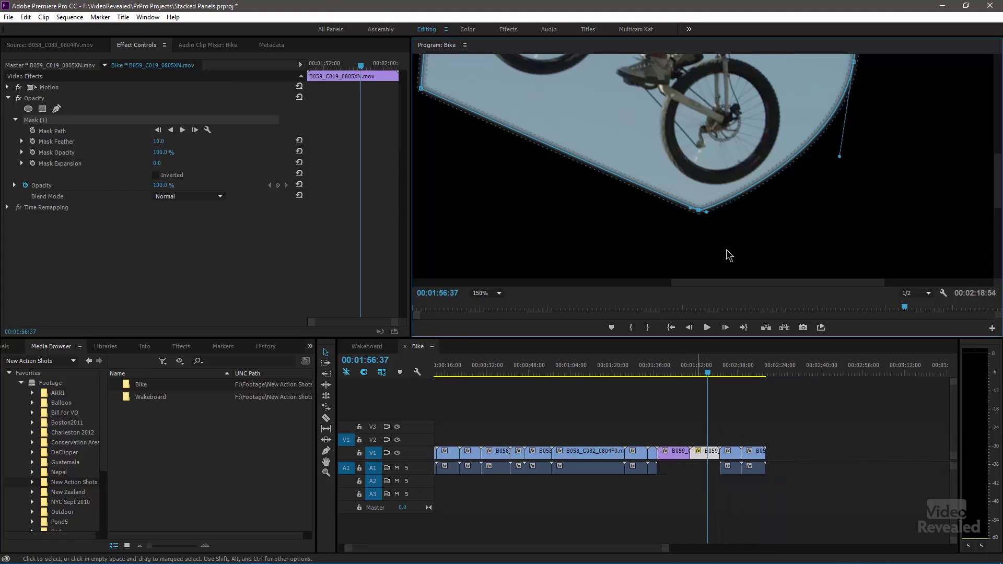
pyautogui.press('Right')
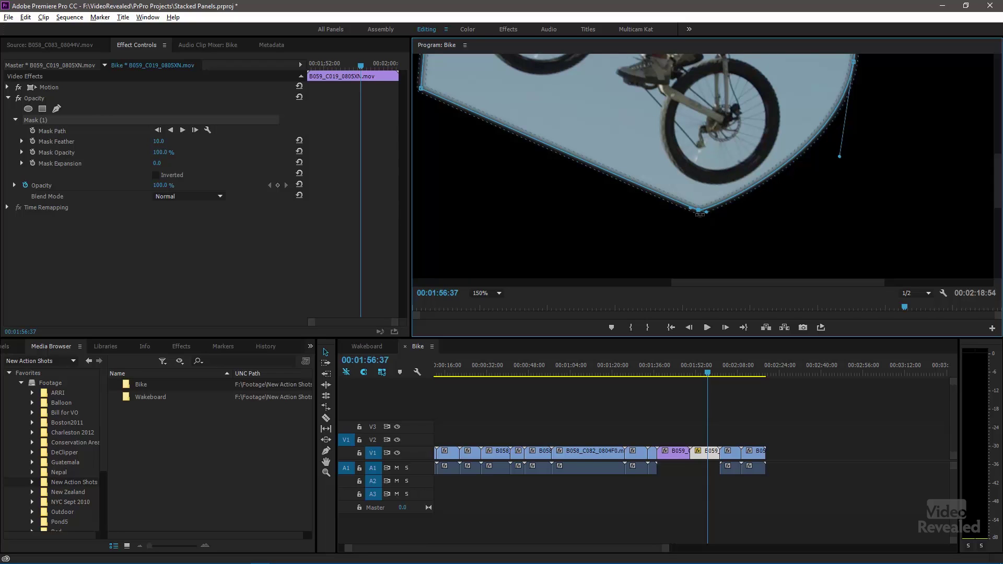
pyautogui.moveTo(698, 211); pyautogui.dragTo(622, 226)
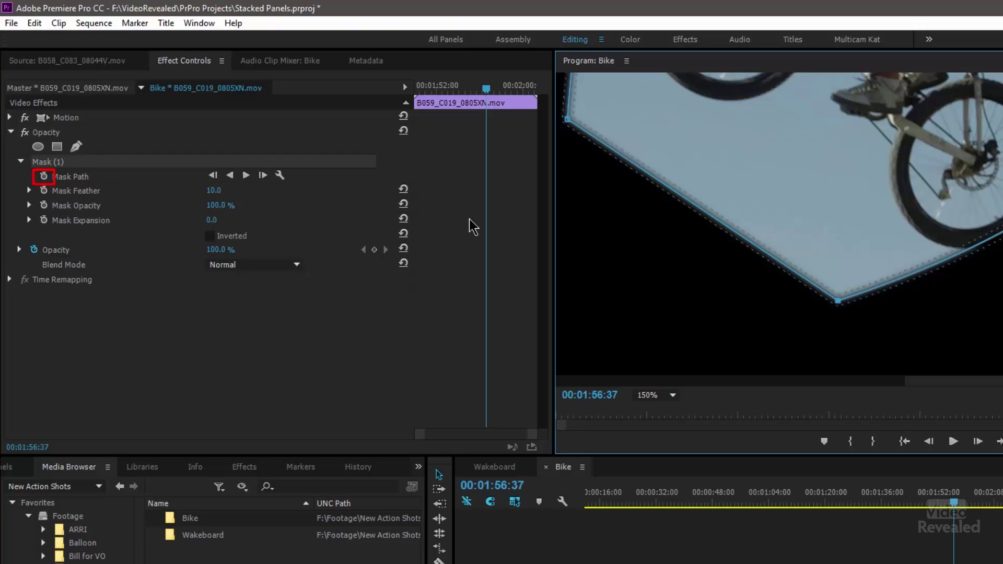
# Keyframe the Mask Path at 00:01:56:37, then curve the bottom vertex at 00:01:58:04.
pyautogui.click(44, 177)
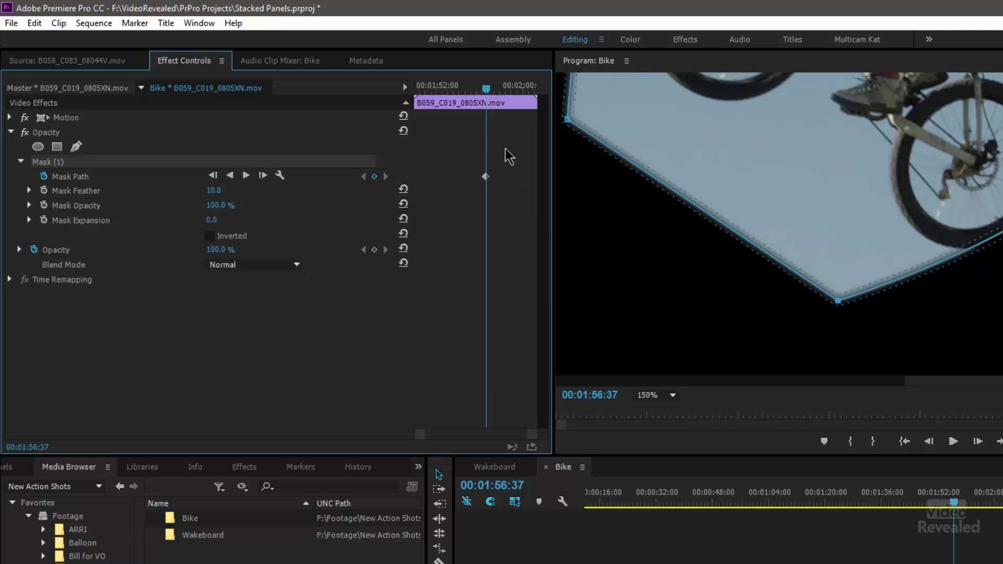
pyautogui.moveTo(493, 103); pyautogui.dragTo(505, 104)
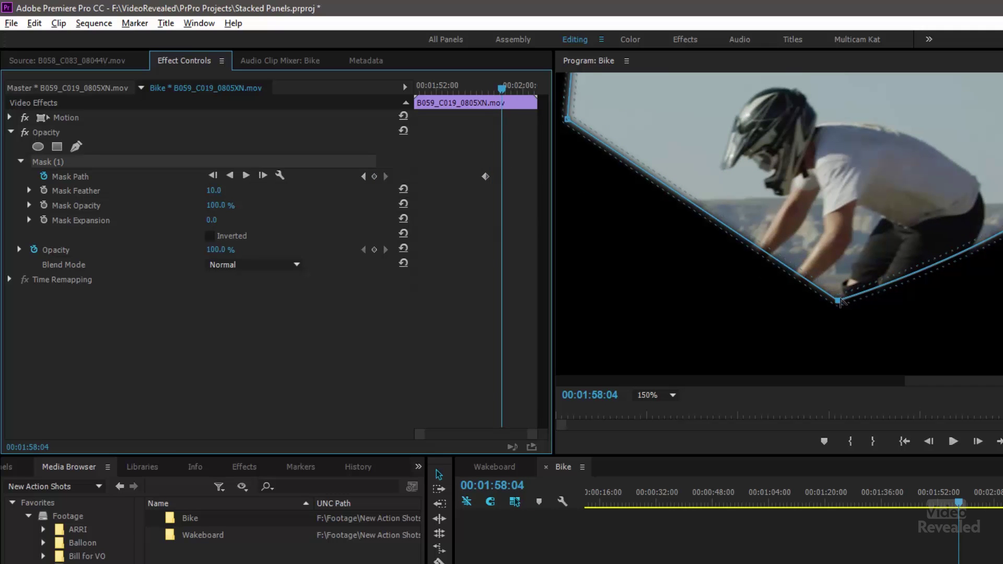
pyautogui.moveTo(838, 302); pyautogui.dragTo(977, 323)
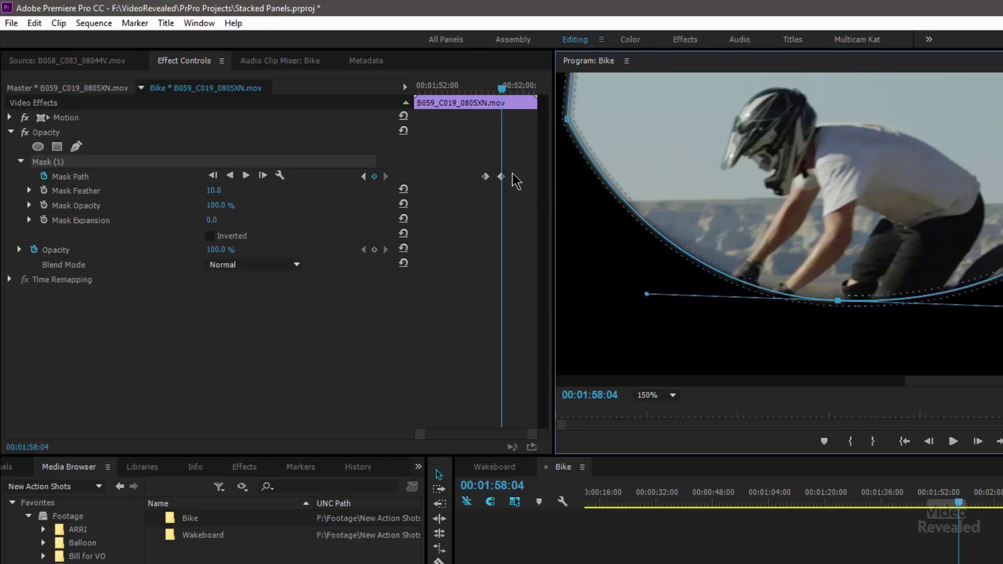
# Set the Program monitor zoom to Fit and scrub through to review the animated mask.
pyautogui.moveTo(500, 90); pyautogui.dragTo(489, 110)
pyautogui.click(673, 395)
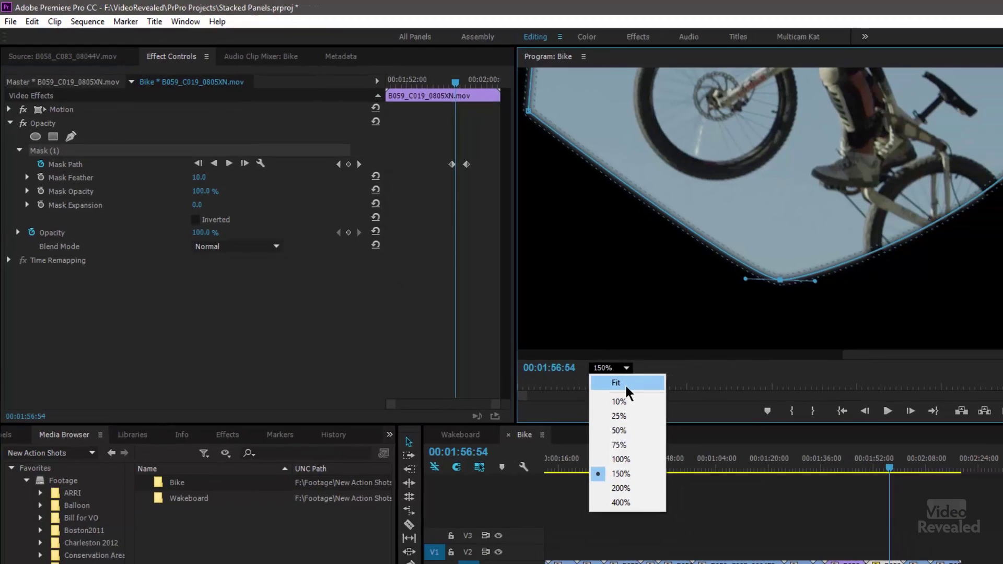
pyautogui.click(673, 412)
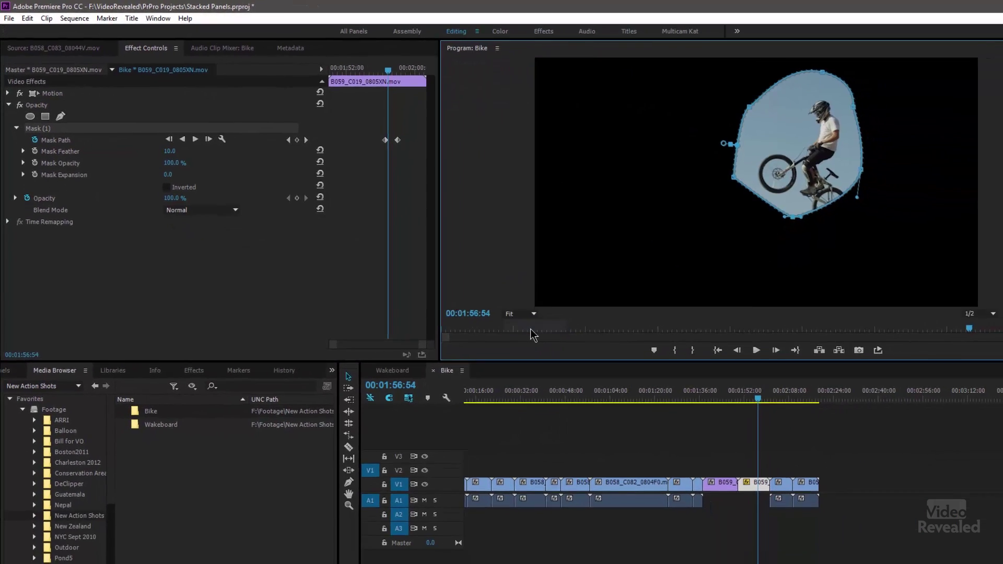
pyautogui.moveTo(362, 67); pyautogui.dragTo(364, 79)
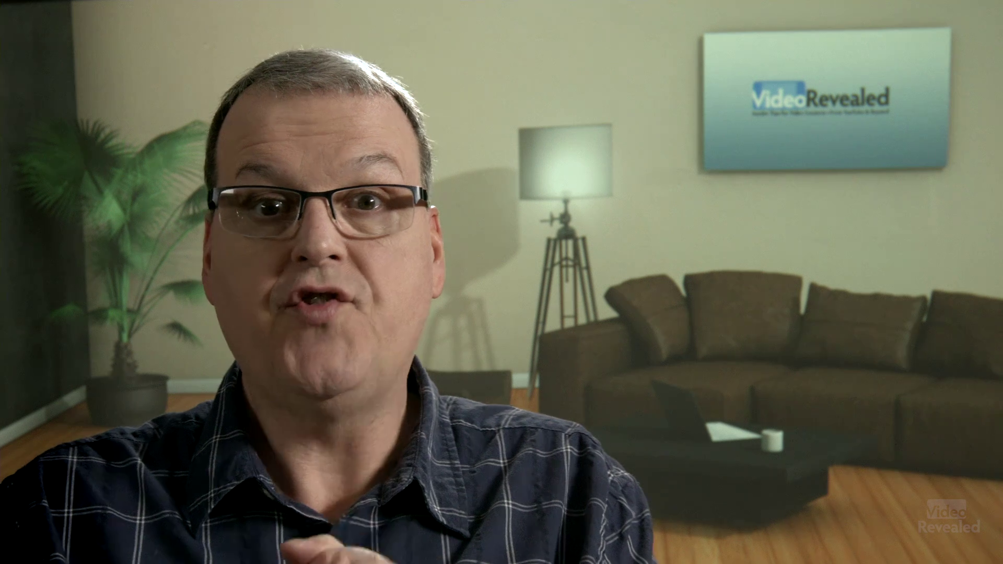